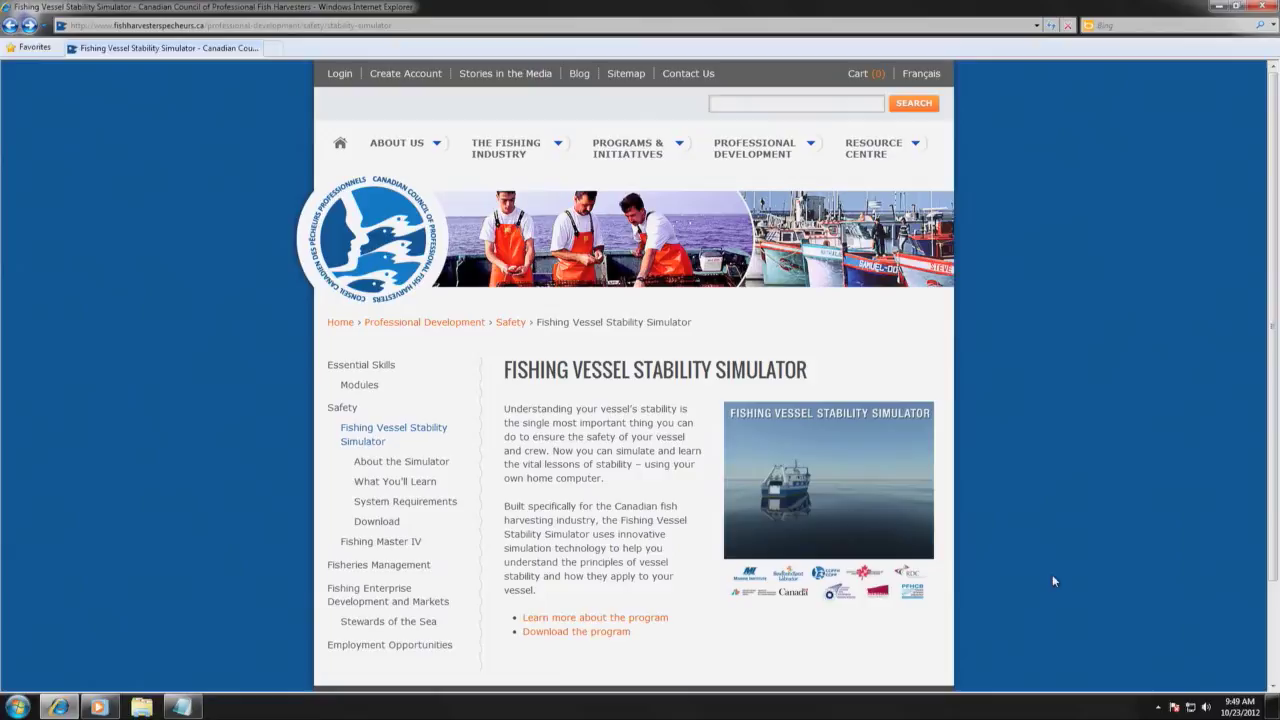
# Step: Go from the simulator download page to the Fishing Vessel Stability Simulator request form
pyautogui.click(622, 634)
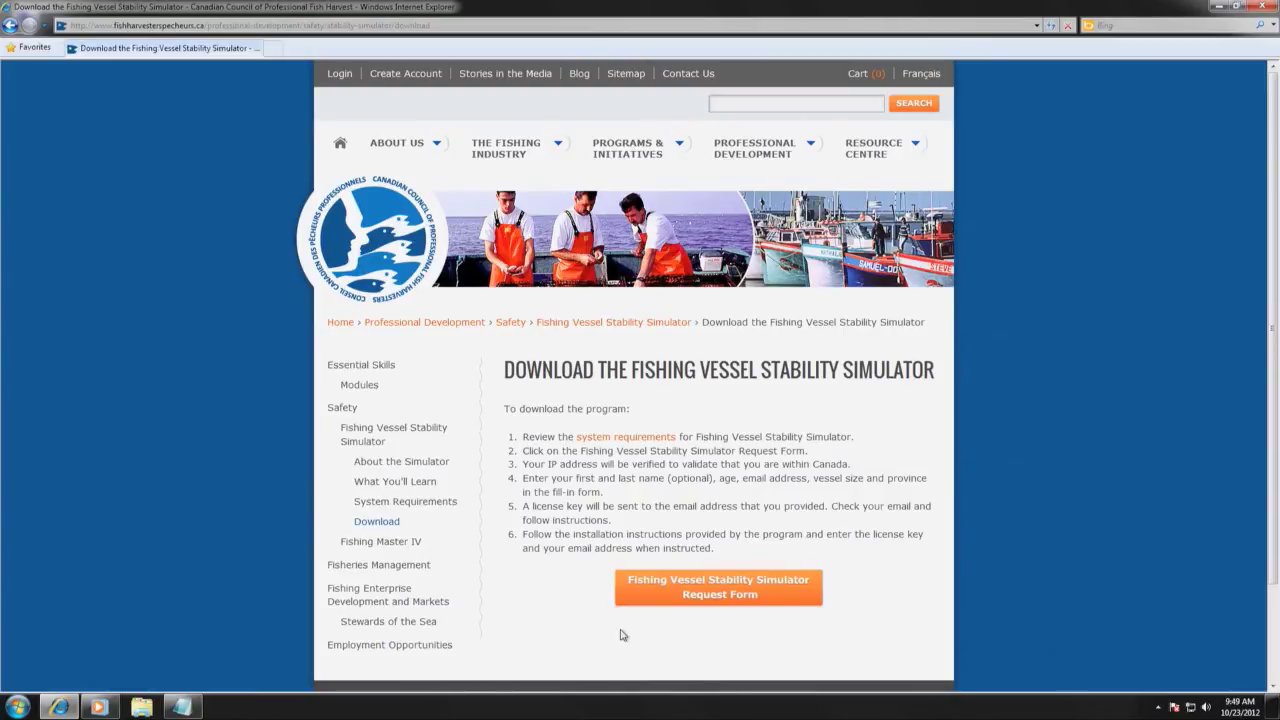
pyautogui.click(706, 594)
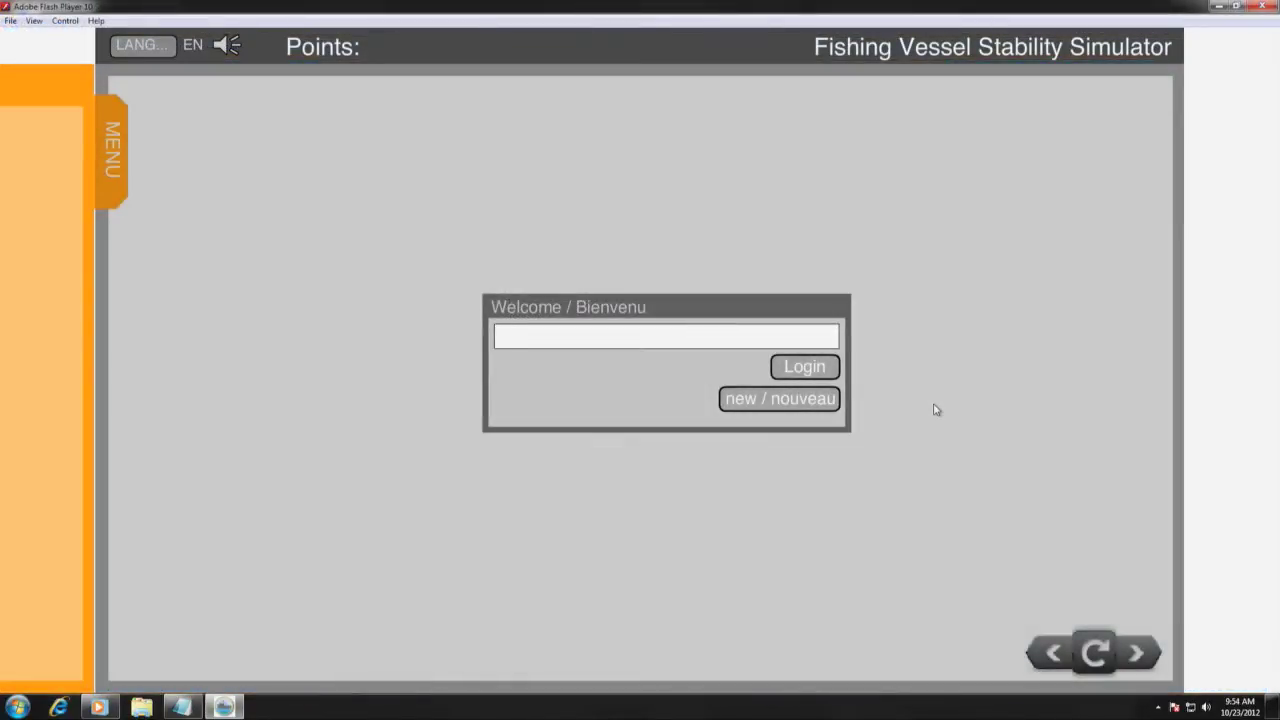
# Step: Create a new English-language account named 'Captain'
pyautogui.write('Captain')
pyautogui.click(791, 402)
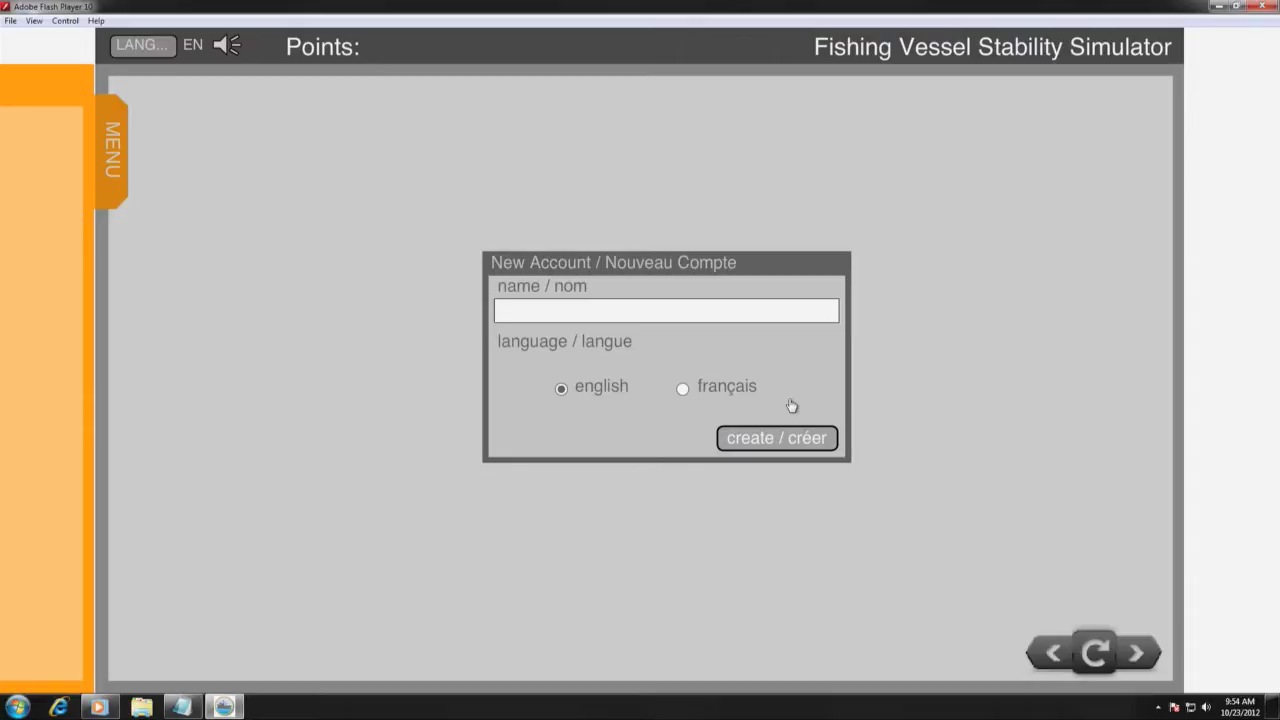
pyautogui.write('Captain')
pyautogui.click(773, 440)
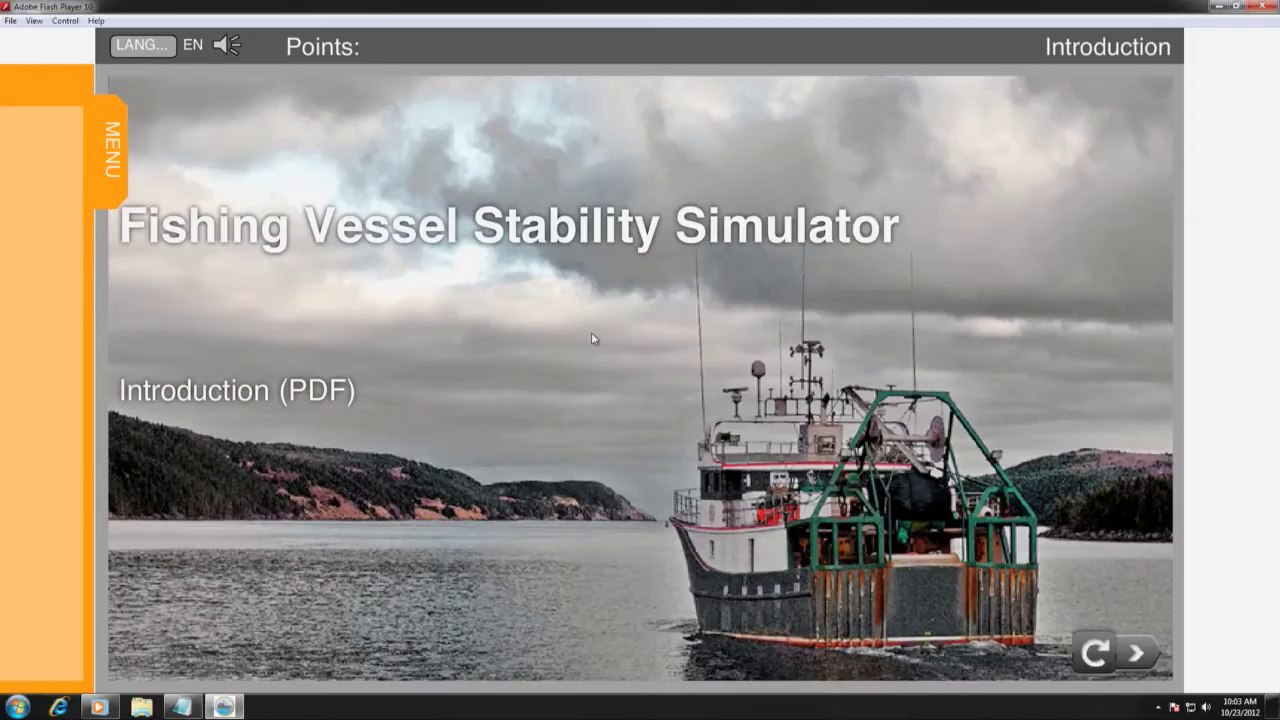
pyautogui.click(137, 47)
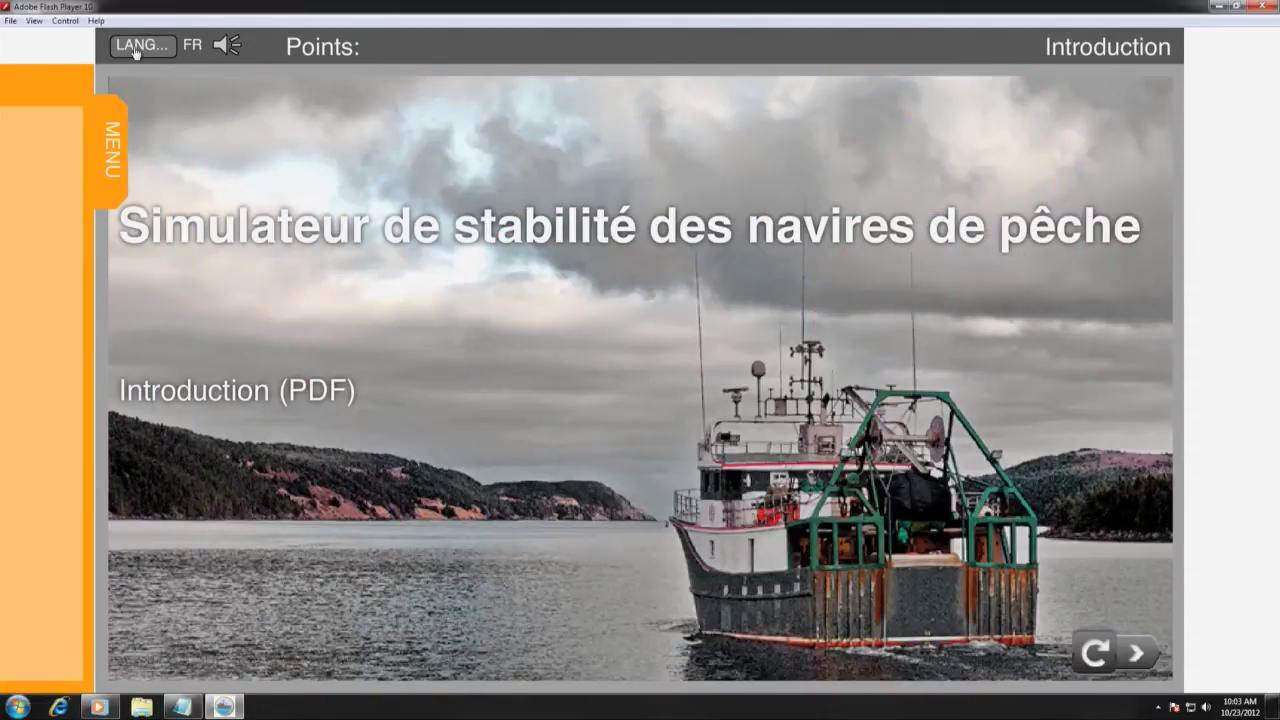
pyautogui.click(136, 48)
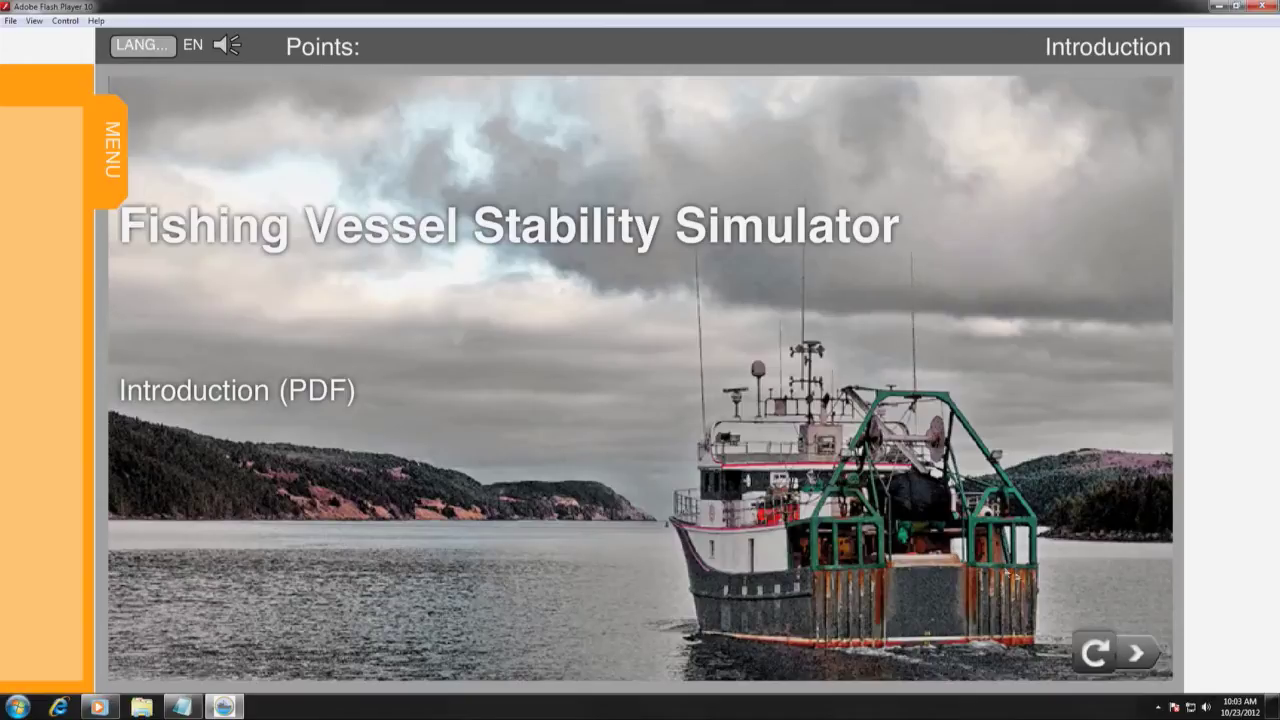
pyautogui.click(1135, 652)
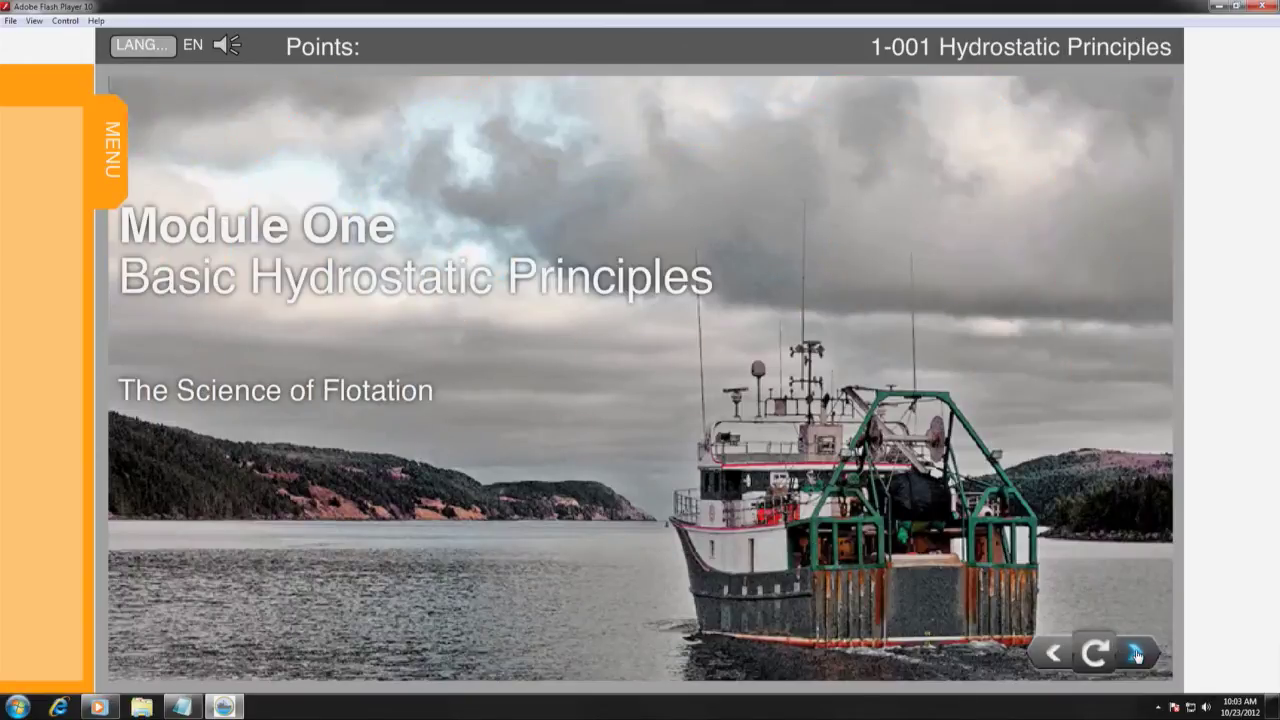
pyautogui.click(1054, 654)
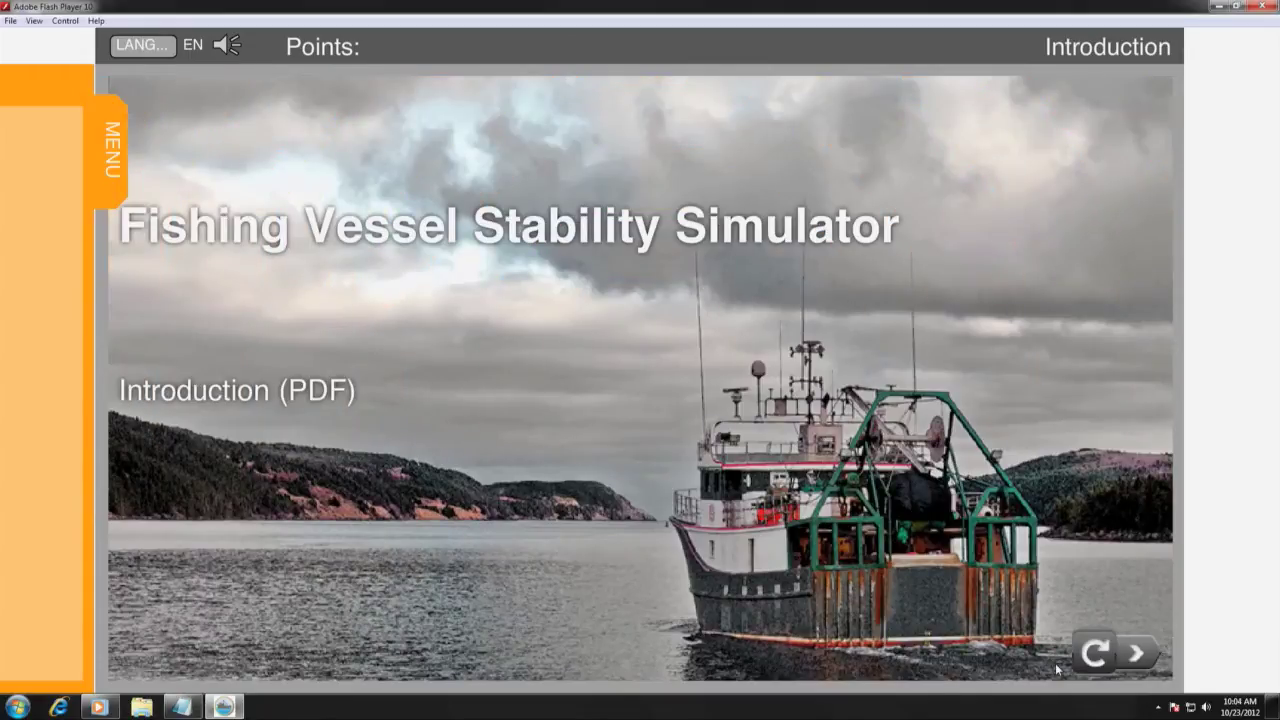
# Step: Browse the course menu, expanding and collapsing Modules One and Four, then expanding Module Five
pyautogui.click(111, 163)
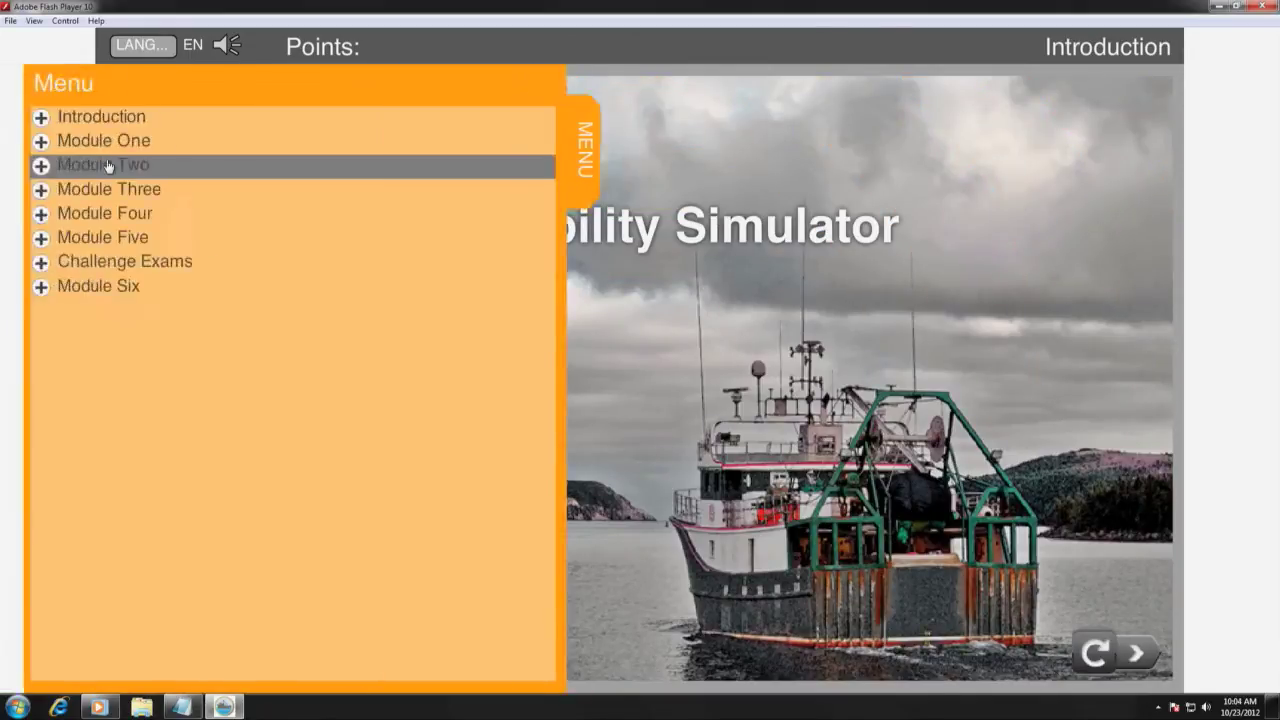
pyautogui.click(111, 143)
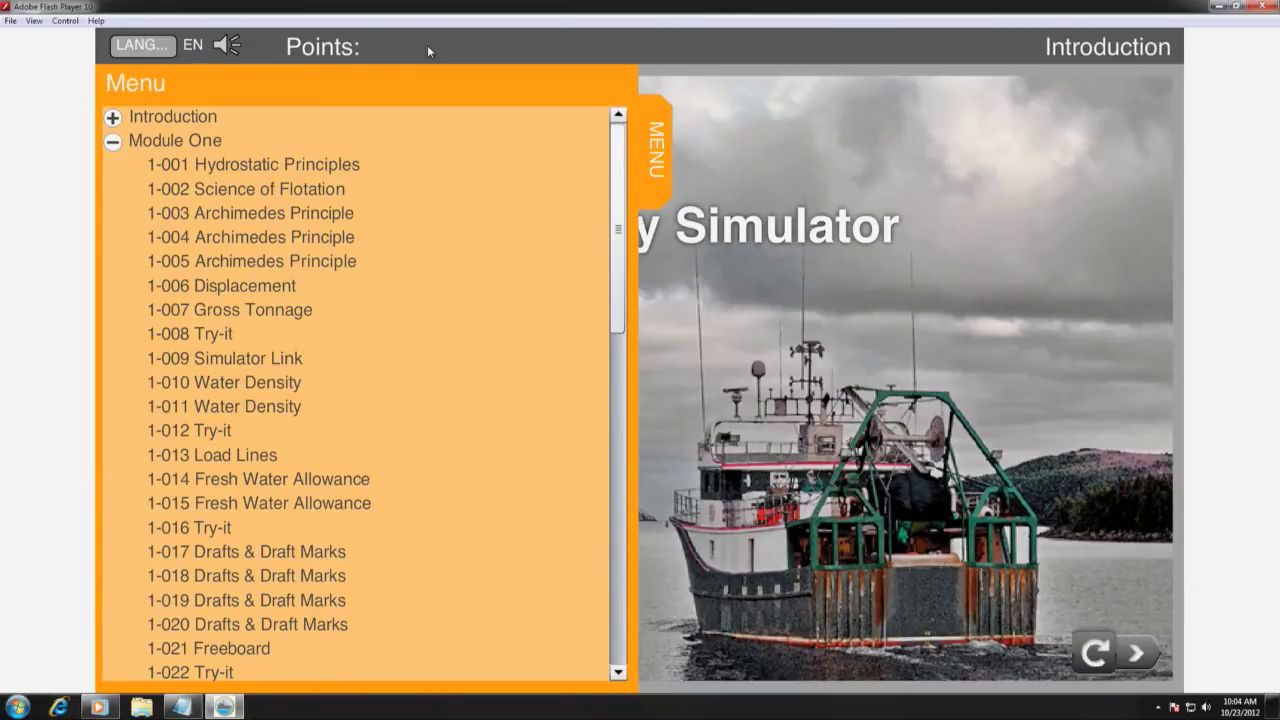
pyautogui.click(113, 143)
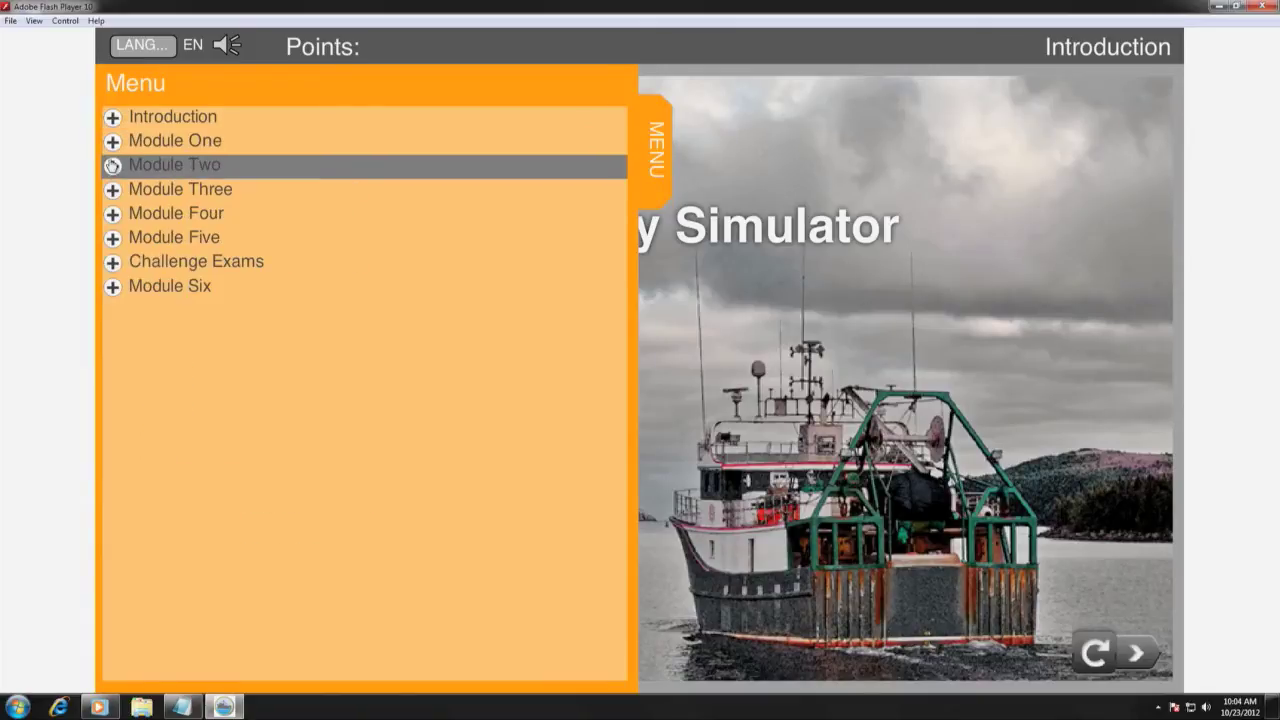
pyautogui.click(112, 215)
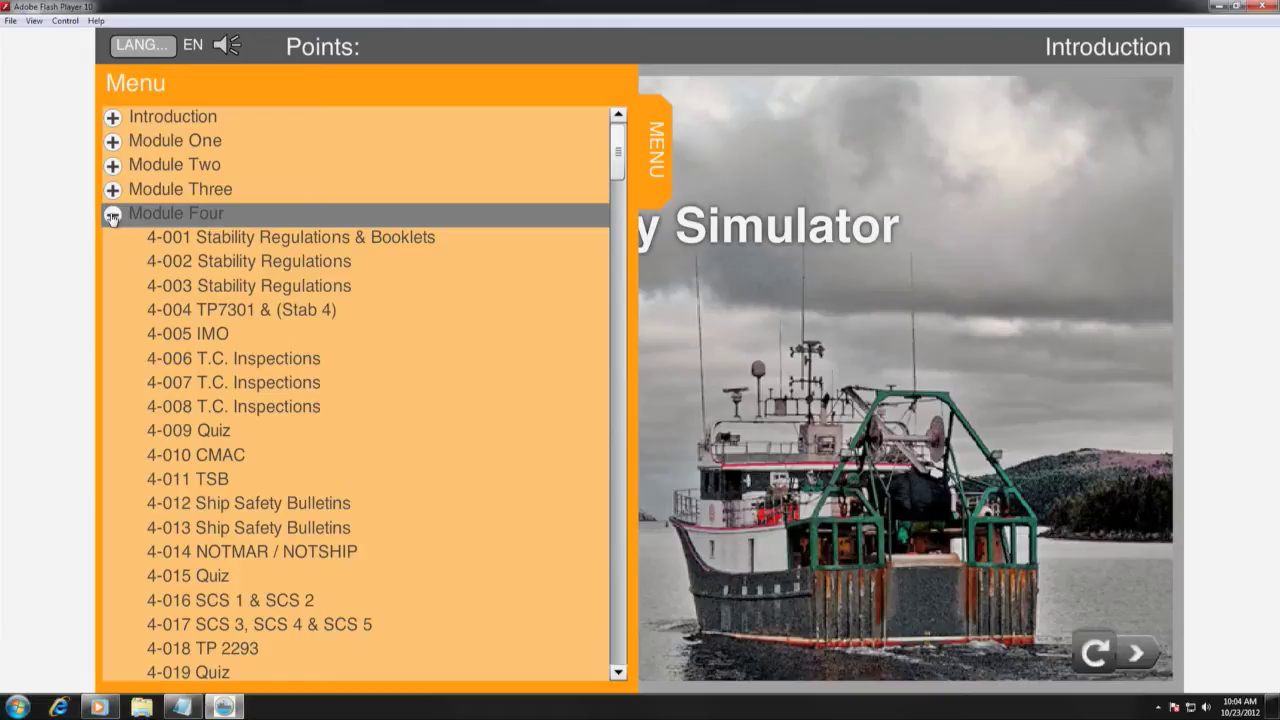
pyautogui.click(112, 215)
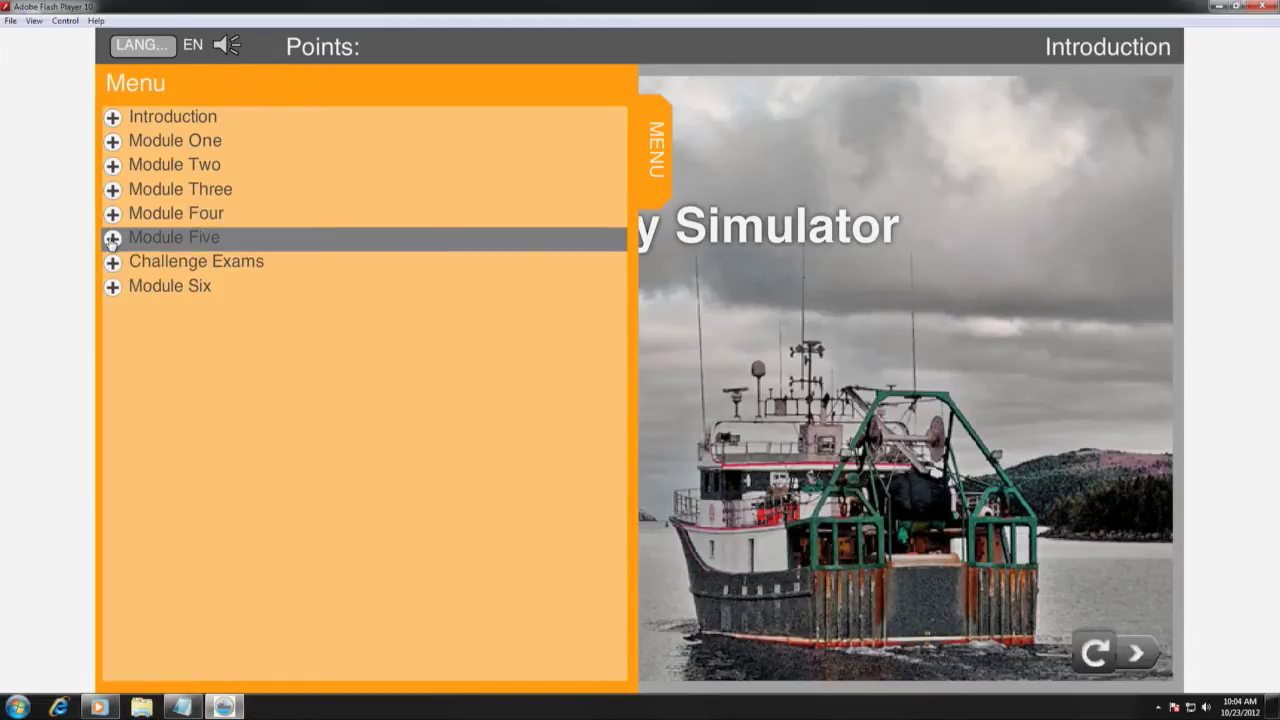
pyautogui.click(112, 239)
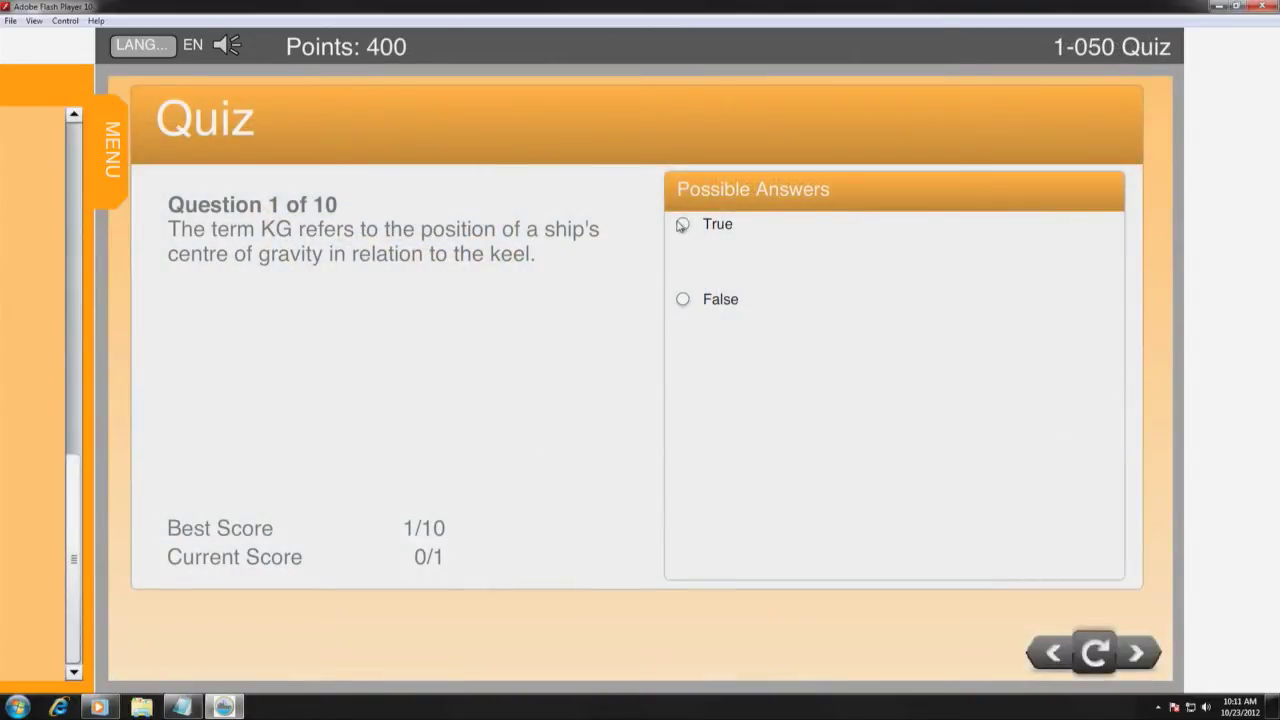
# Step: Answer the KG quiz question True, adjust the vessel trim slider, and view the Cap Rouge TSB report
pyautogui.click(683, 225)
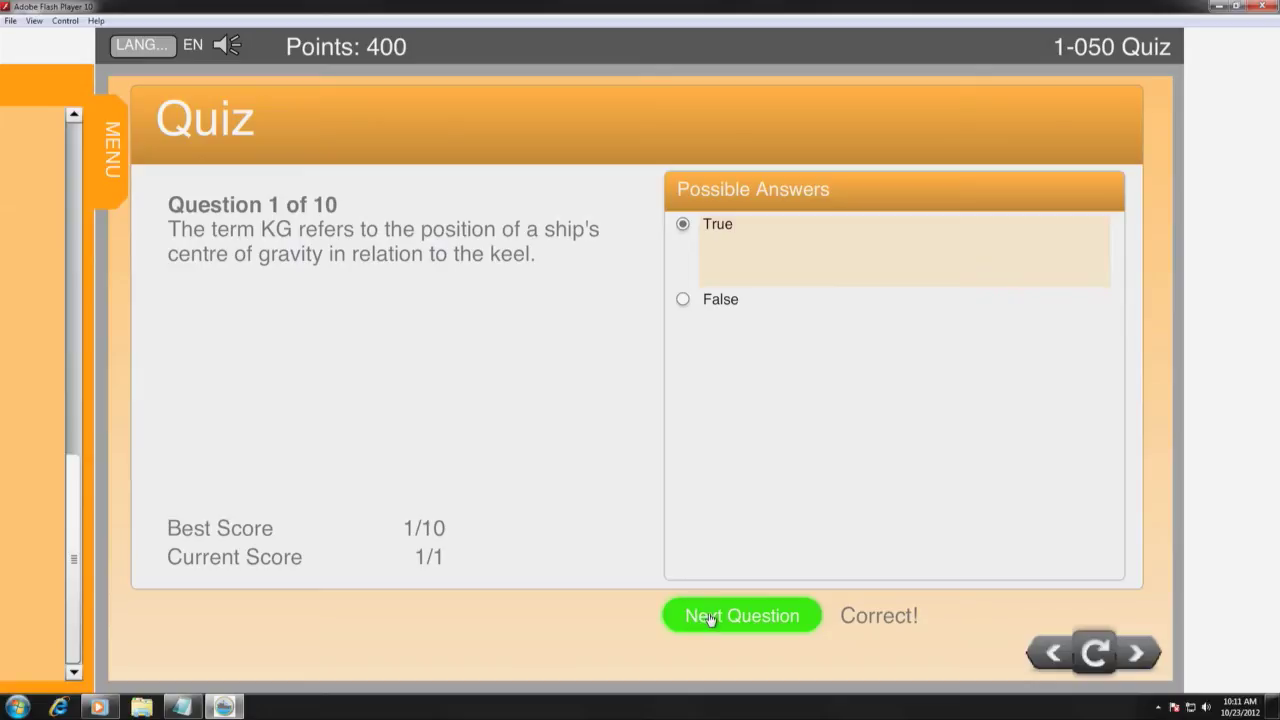
pyautogui.click(740, 615)
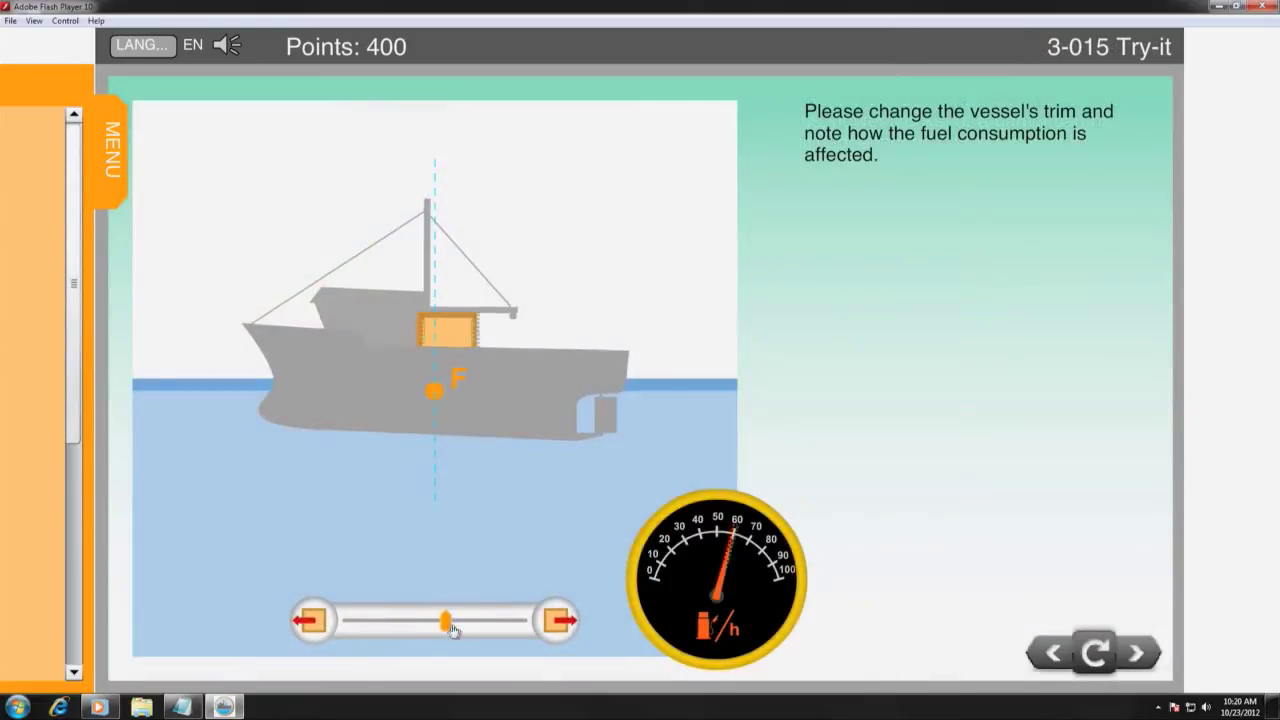
pyautogui.moveTo(452, 628); pyautogui.dragTo(359, 627)
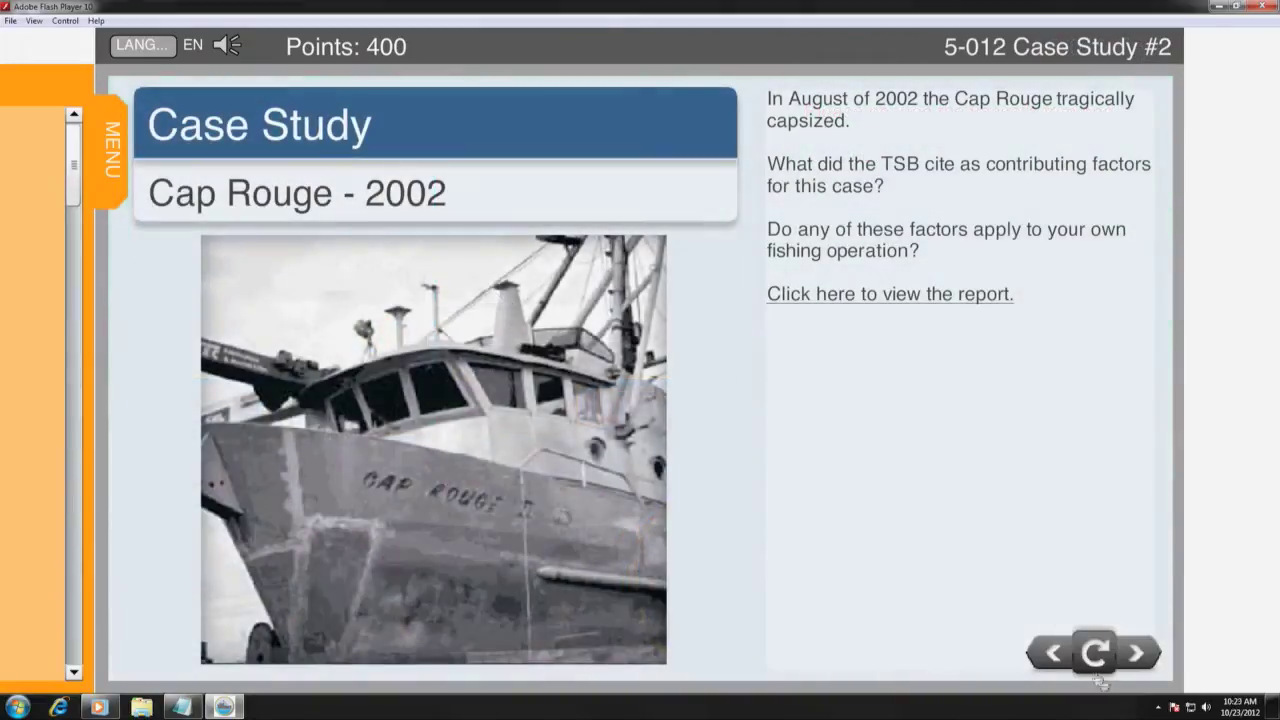
pyautogui.click(877, 296)
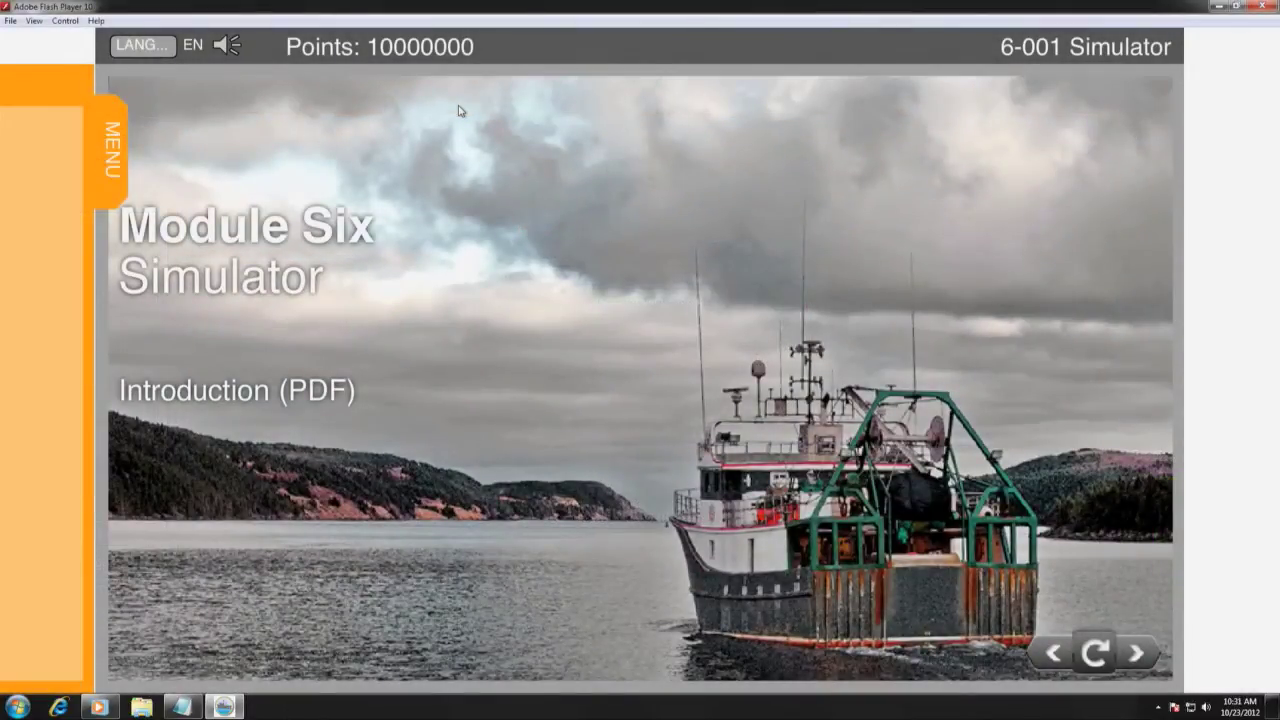
# Step: Advance to the 6-002 Simulator Link slide and launch the fishing trip simulator
pyautogui.click(1135, 655)
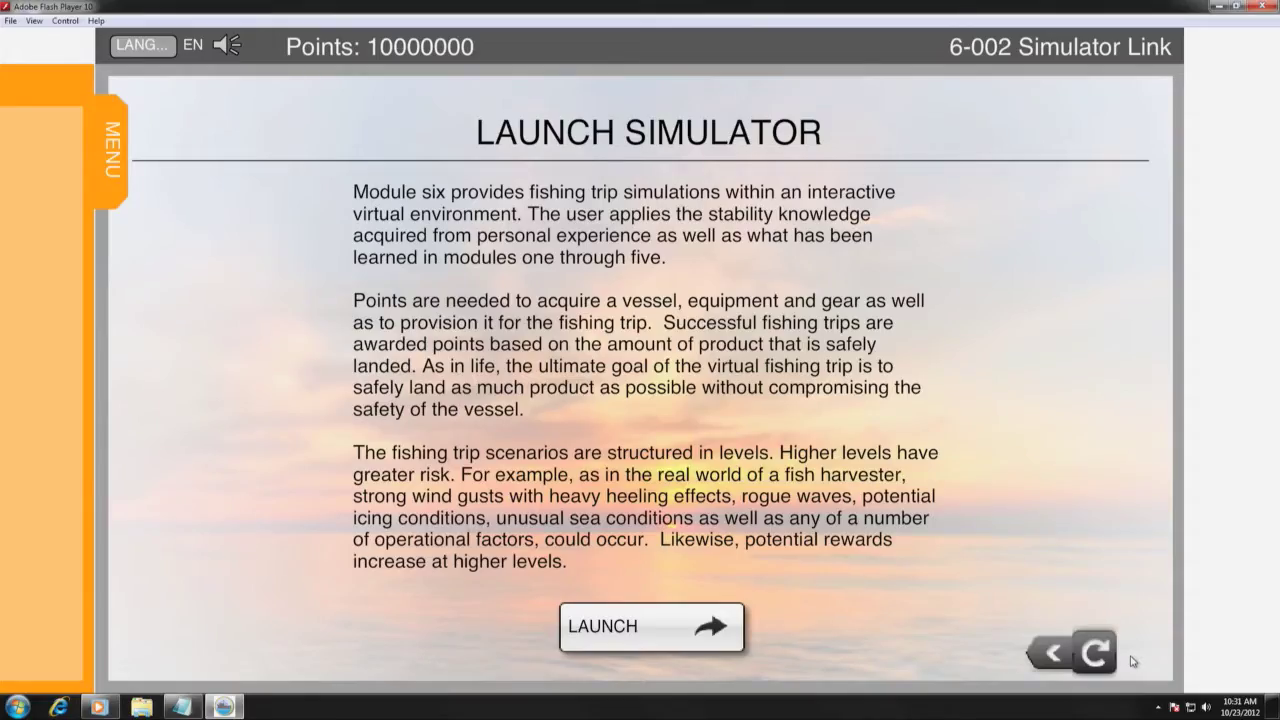
pyautogui.click(626, 627)
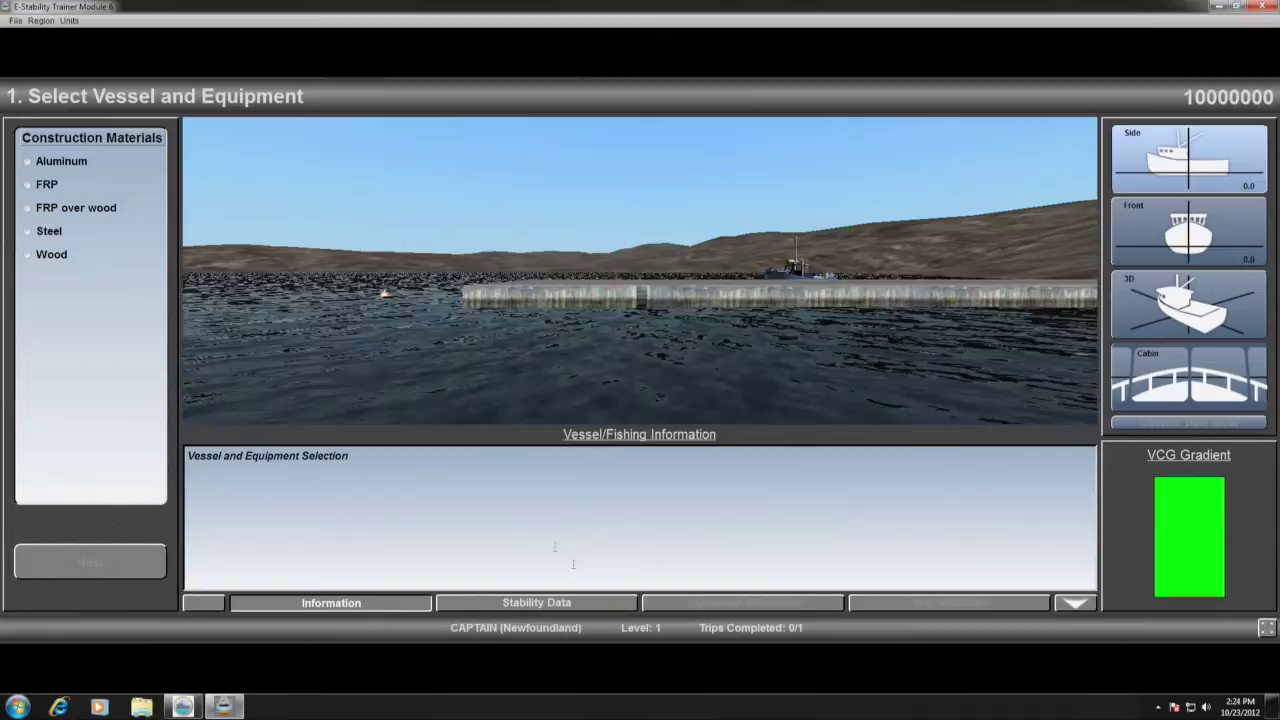
# Step: Build a steel 65' decked hard-chine full-displacement hull with forward wheelhouse and A-Frame
pyautogui.click(28, 234)
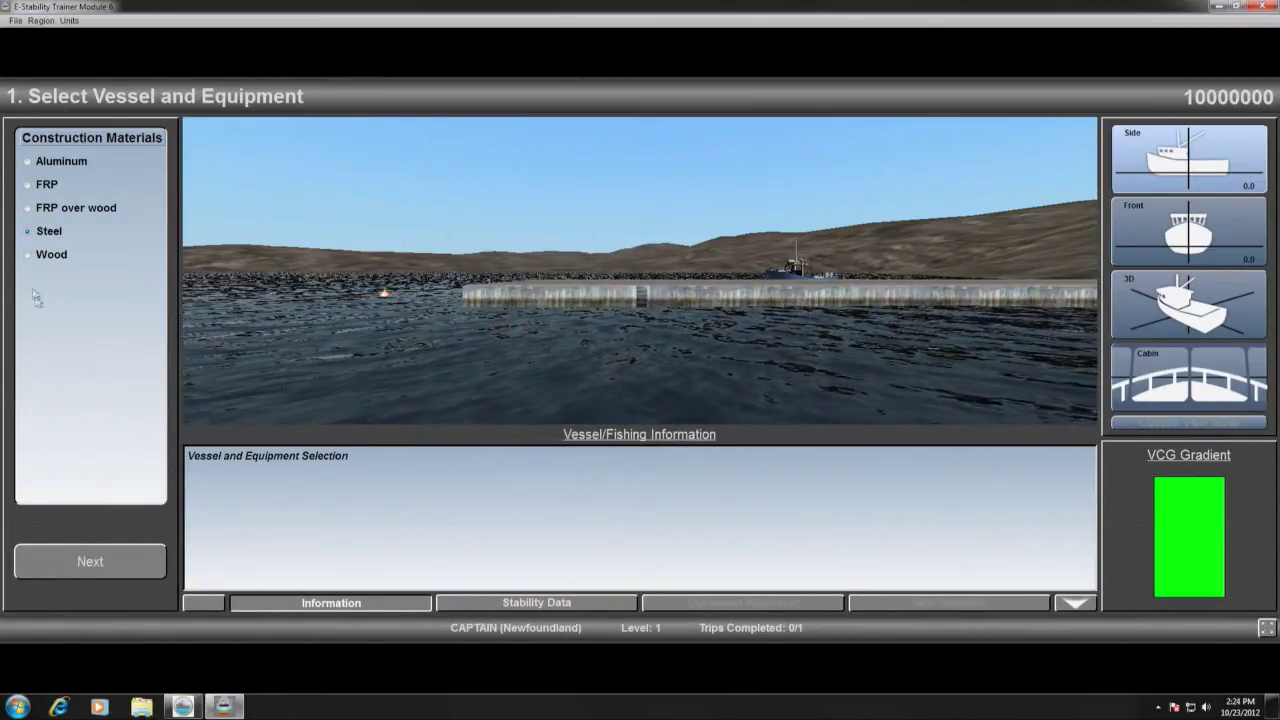
pyautogui.click(104, 558)
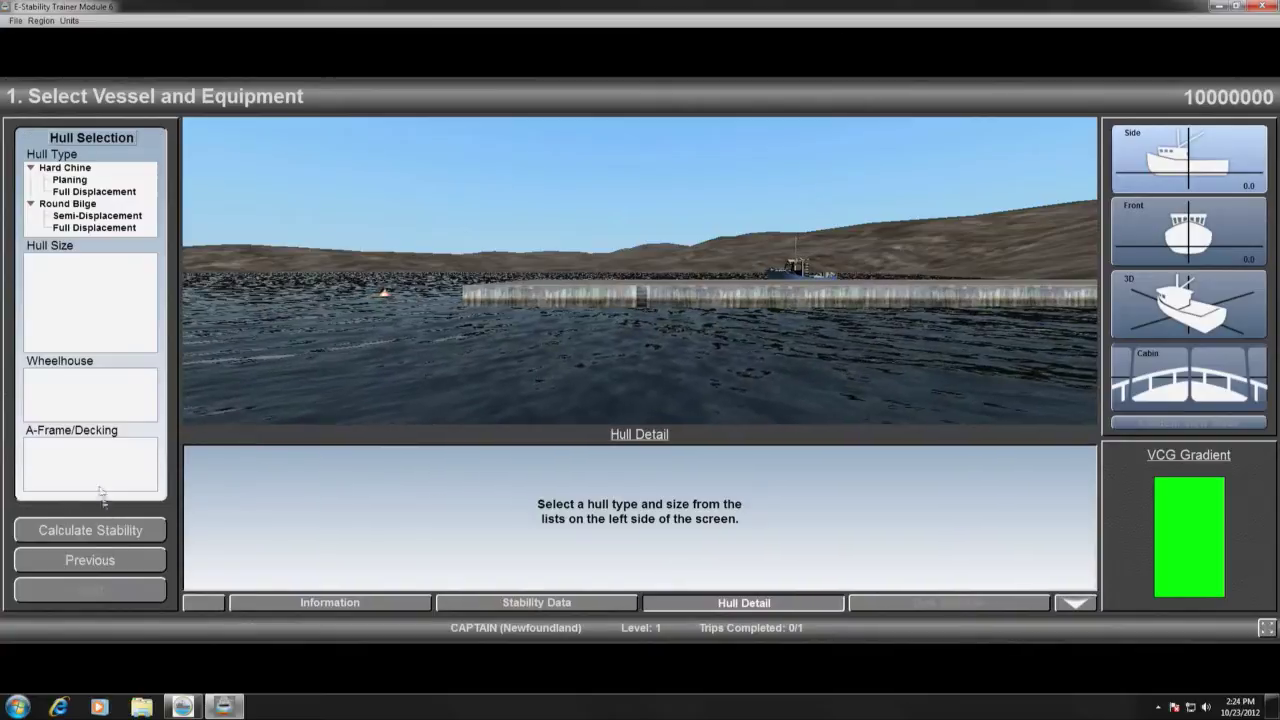
pyautogui.click(87, 191)
pyautogui.click(89, 324)
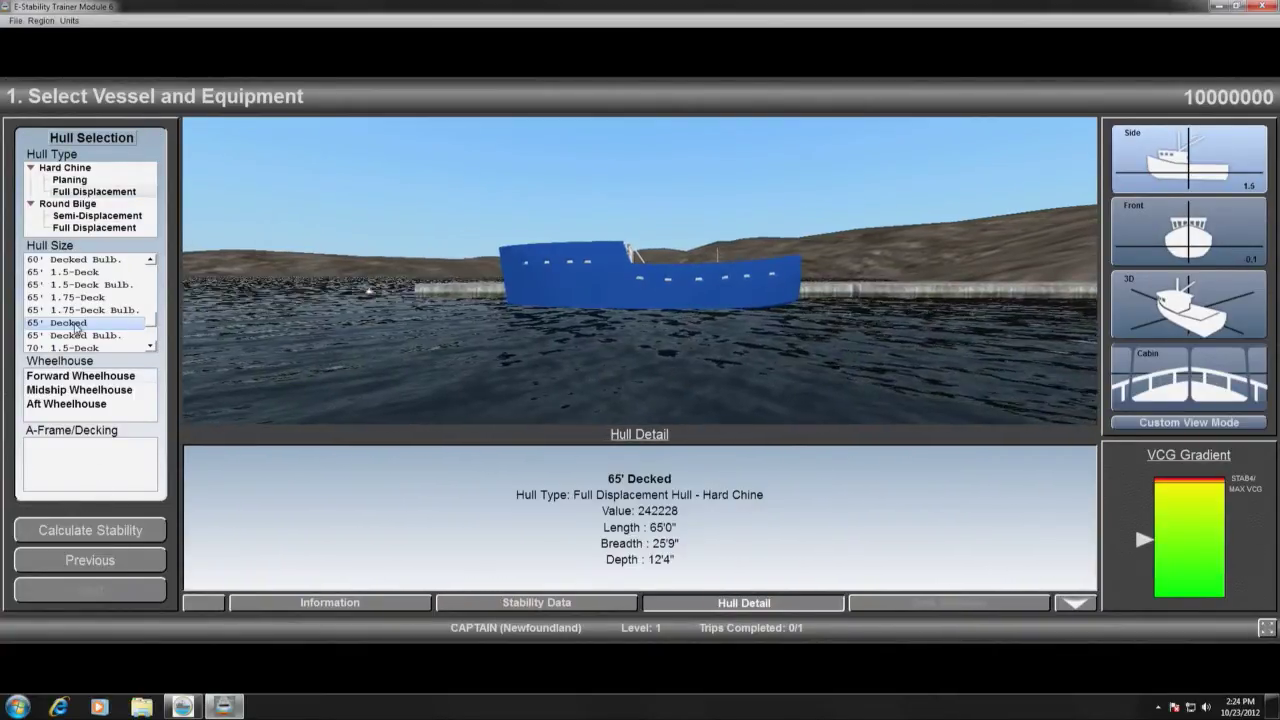
pyautogui.click(68, 380)
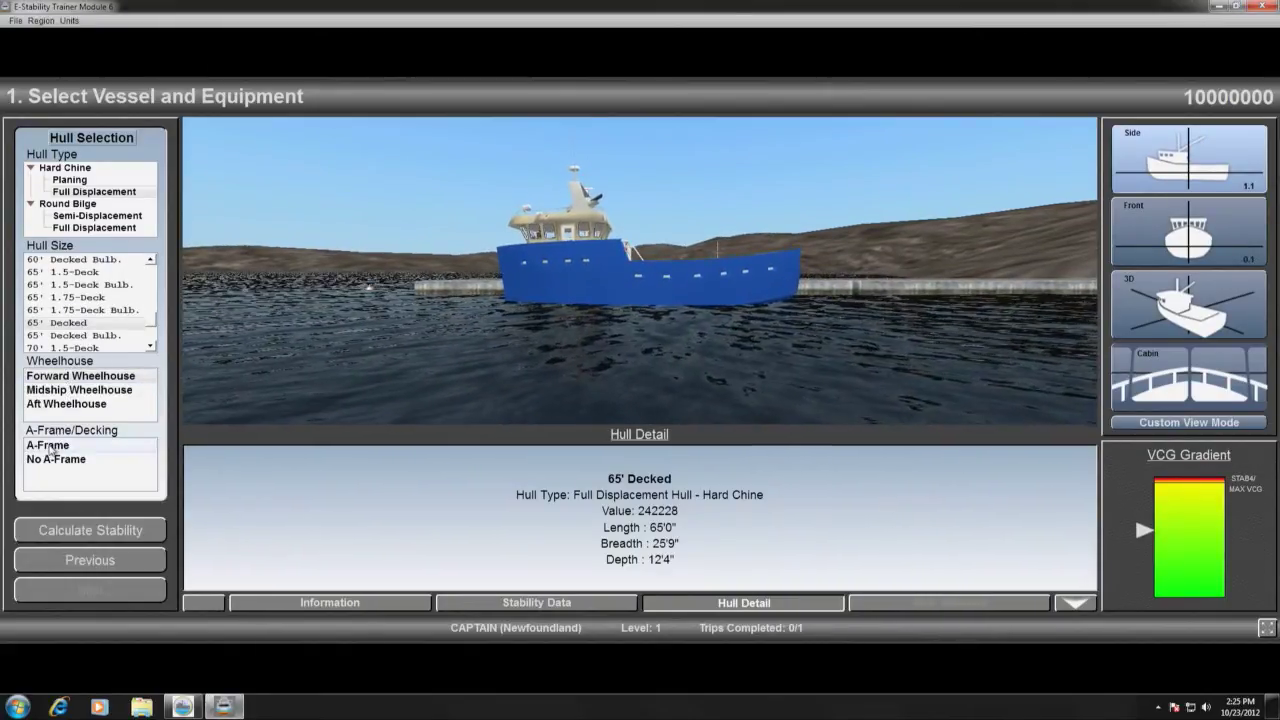
pyautogui.click(50, 446)
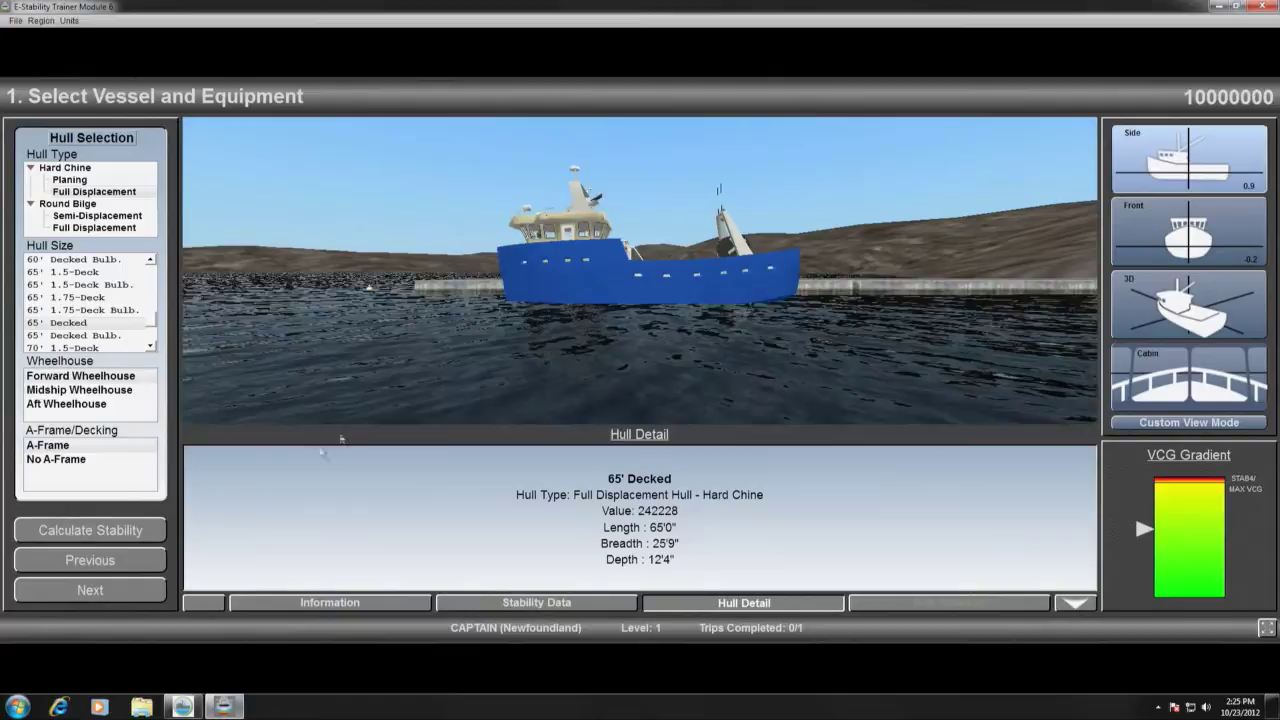
pyautogui.click(1149, 222)
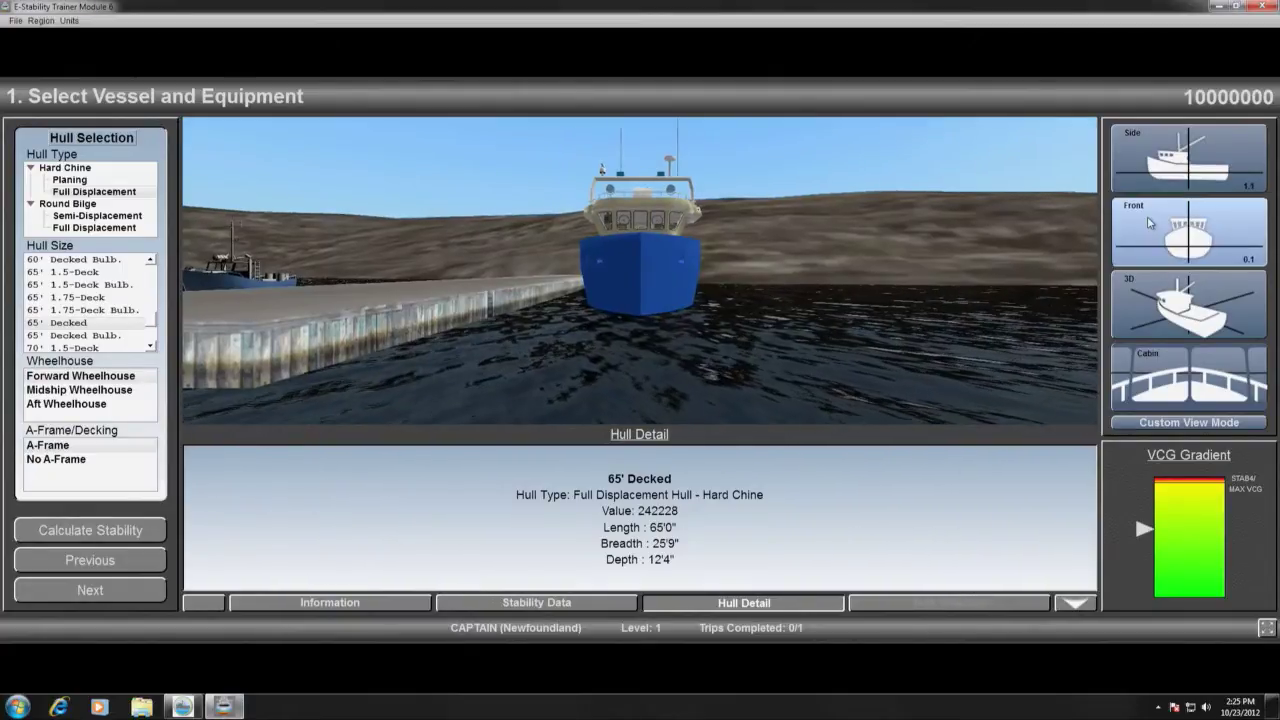
pyautogui.click(1188, 326)
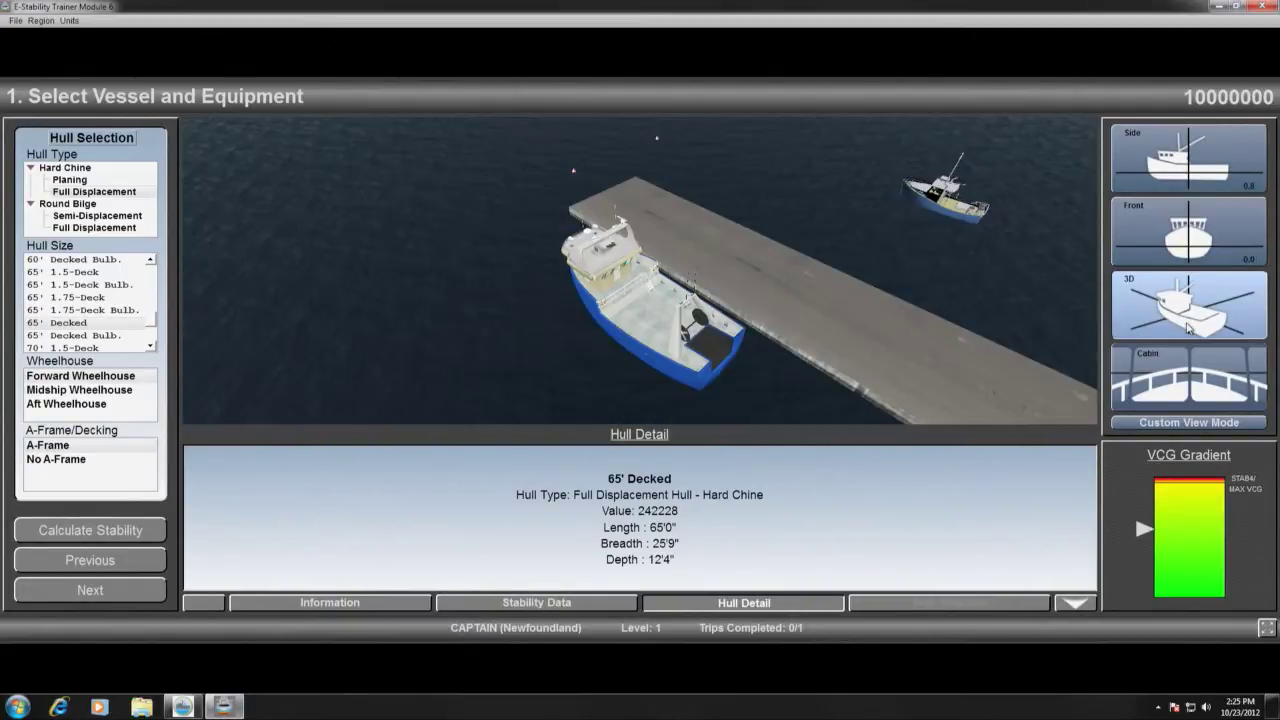
# Step: Name the vessel 'Clyde' and change its hull colour
pyautogui.click(92, 590)
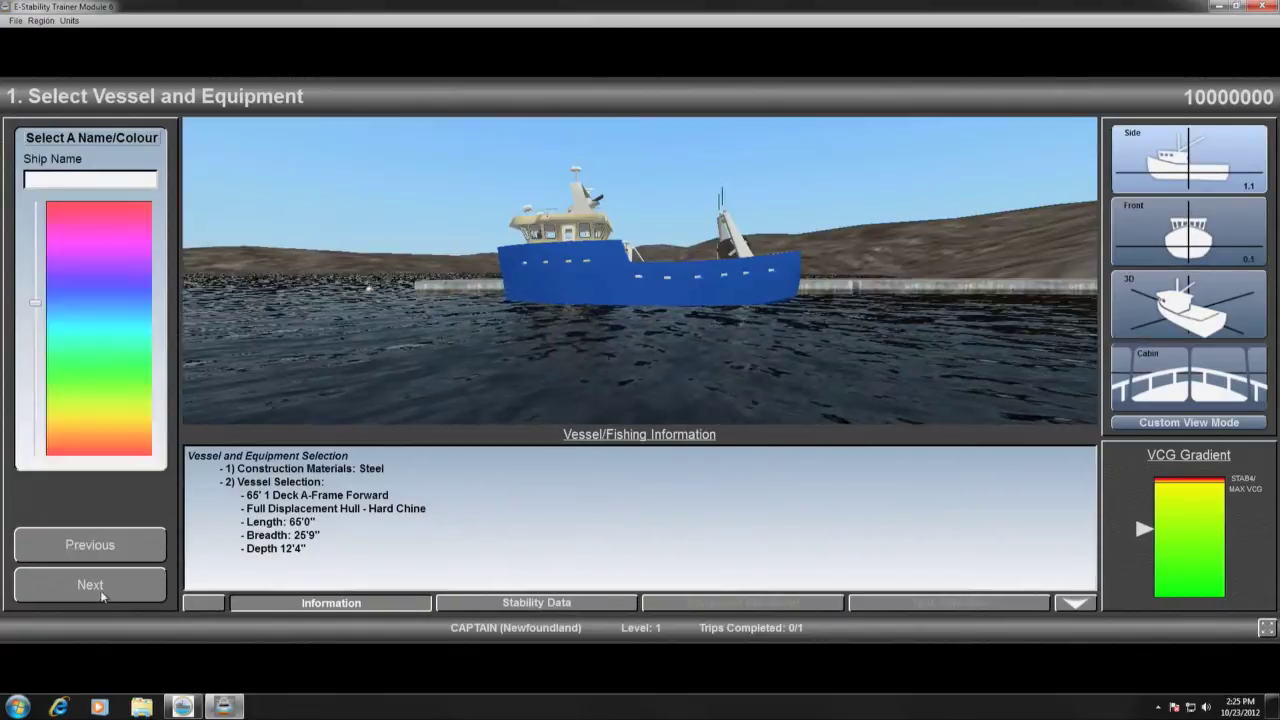
pyautogui.click(87, 183)
pyautogui.write('Clyde')
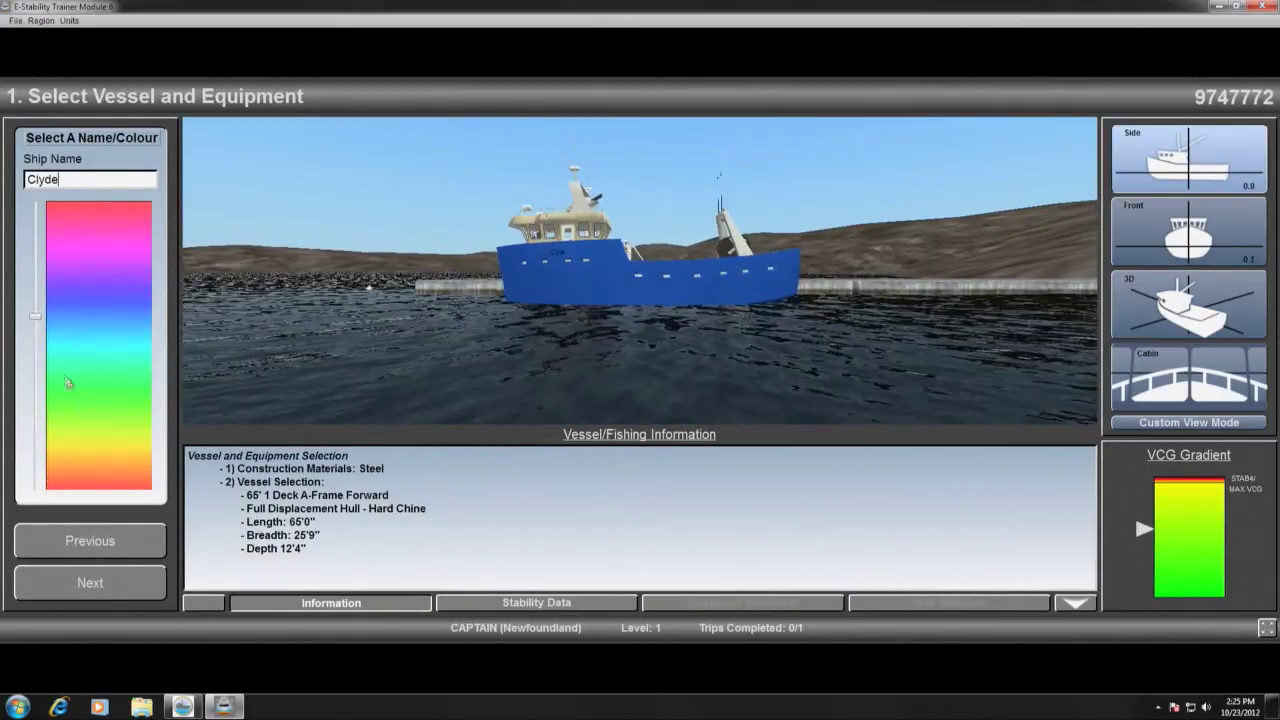
pyautogui.moveTo(35, 318); pyautogui.dragTo(51, 380)
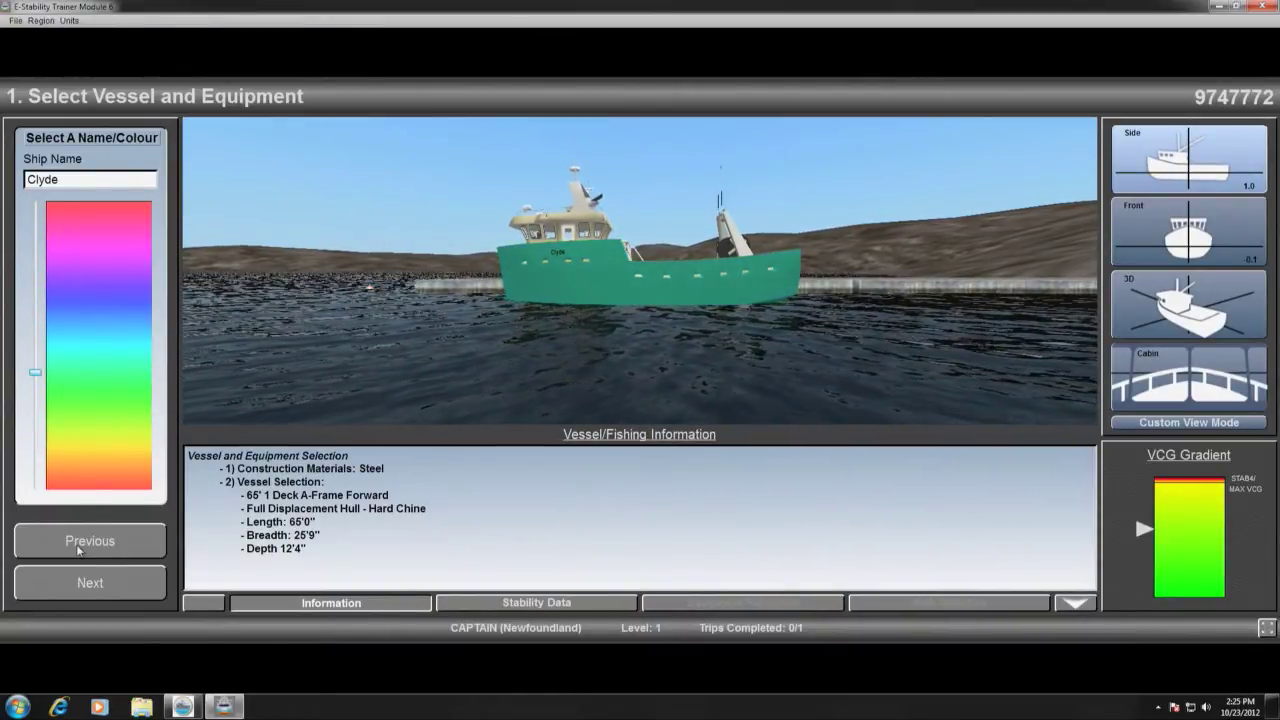
pyautogui.click(70, 582)
# Step: Install a 650 HP engine below decks
pyautogui.scroll(-3, 149, 366)
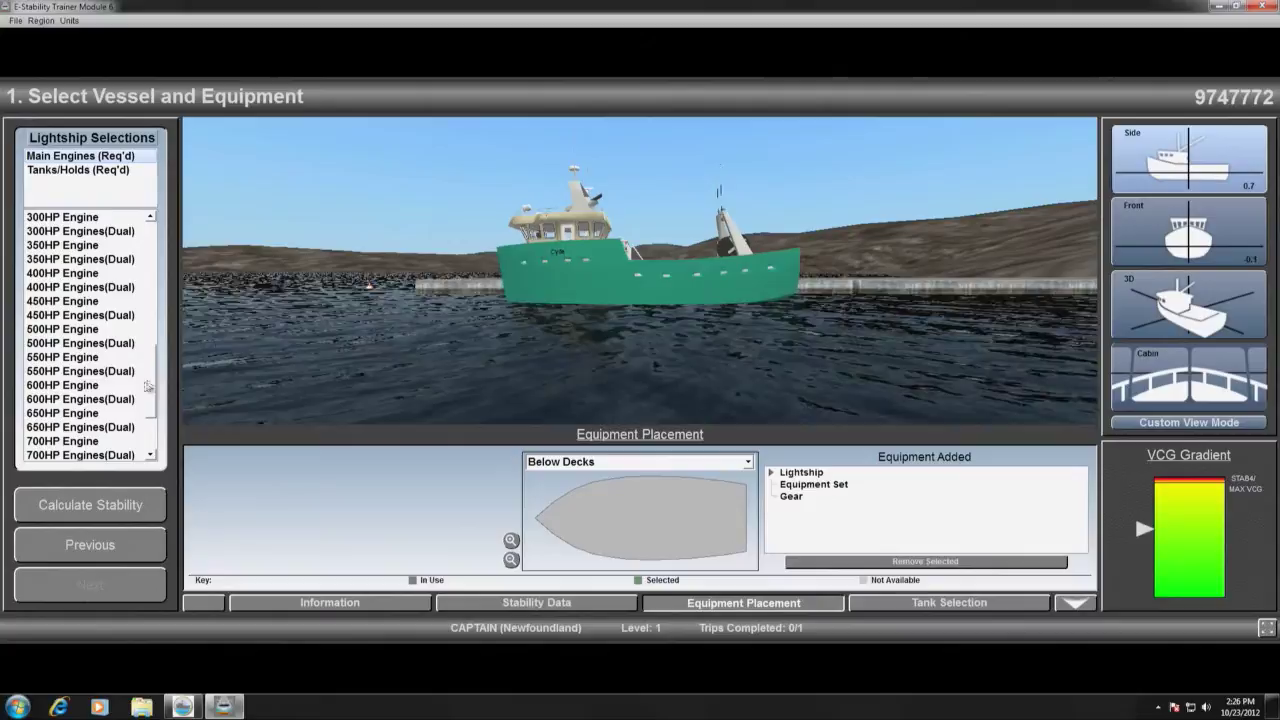
pyautogui.click(67, 413)
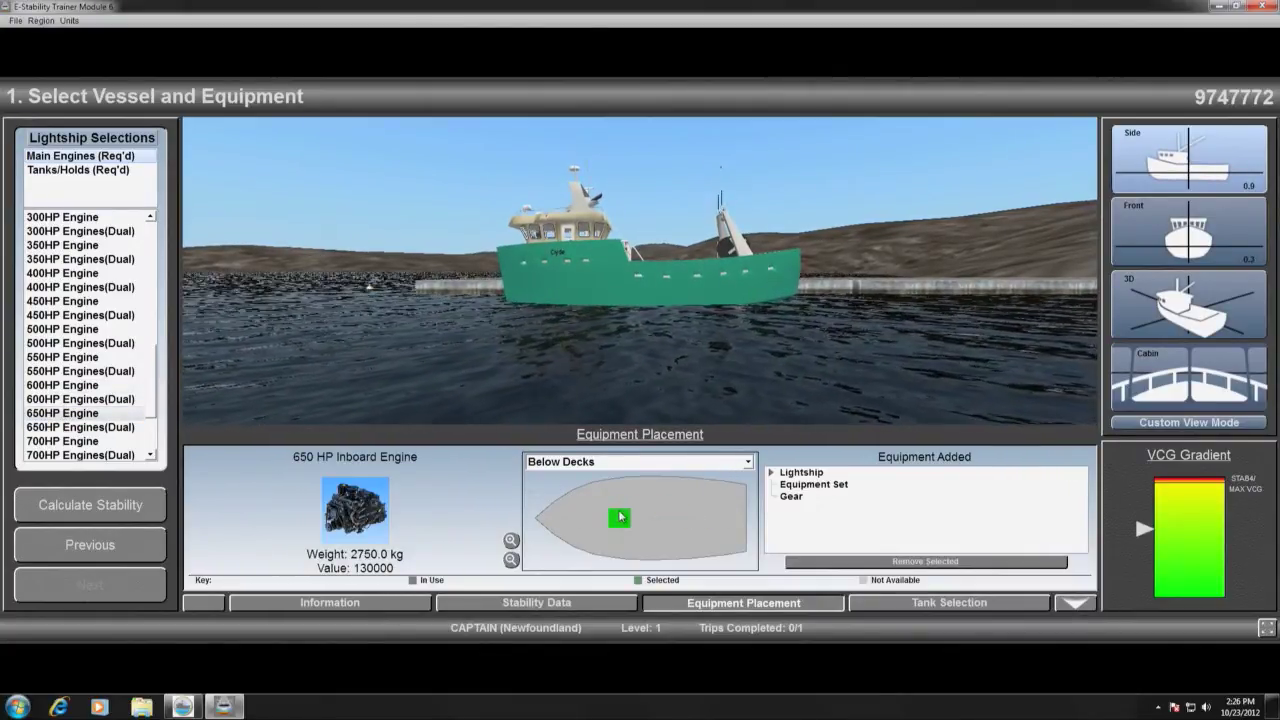
pyautogui.click(620, 516)
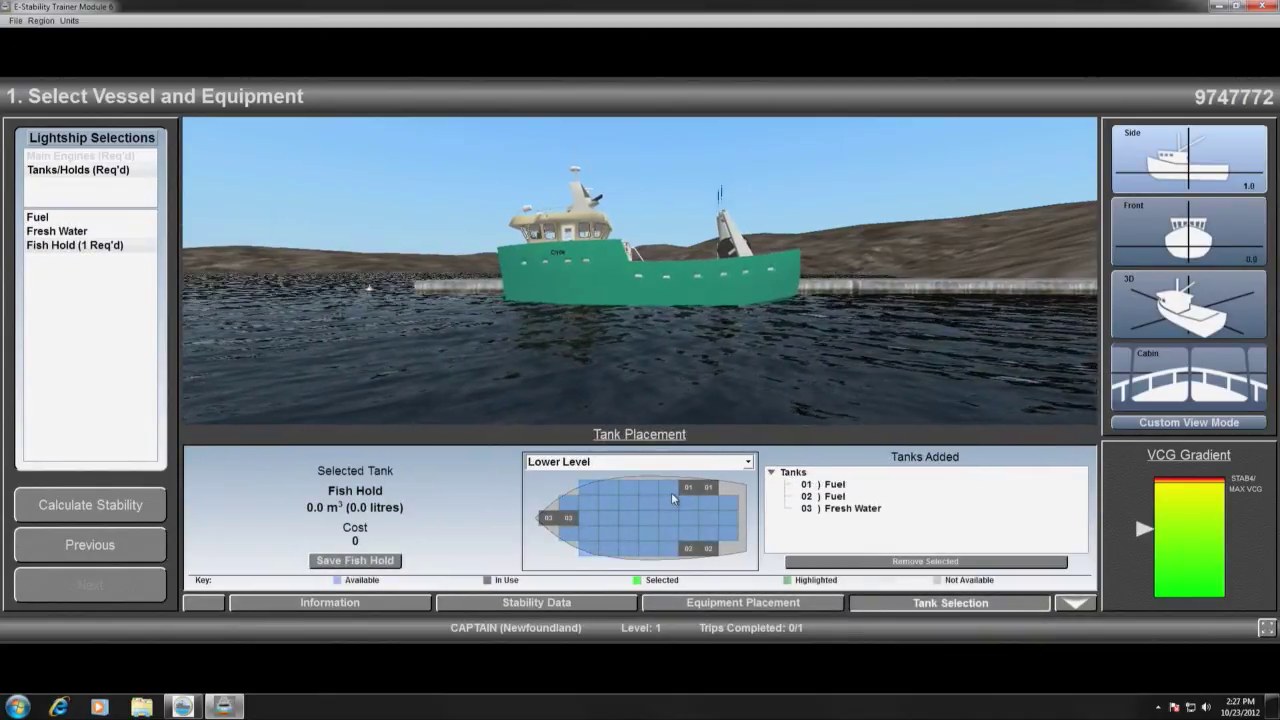
# Step: Build and save a 10.5 m³ fish hold on the lower level
pyautogui.click(668, 488)
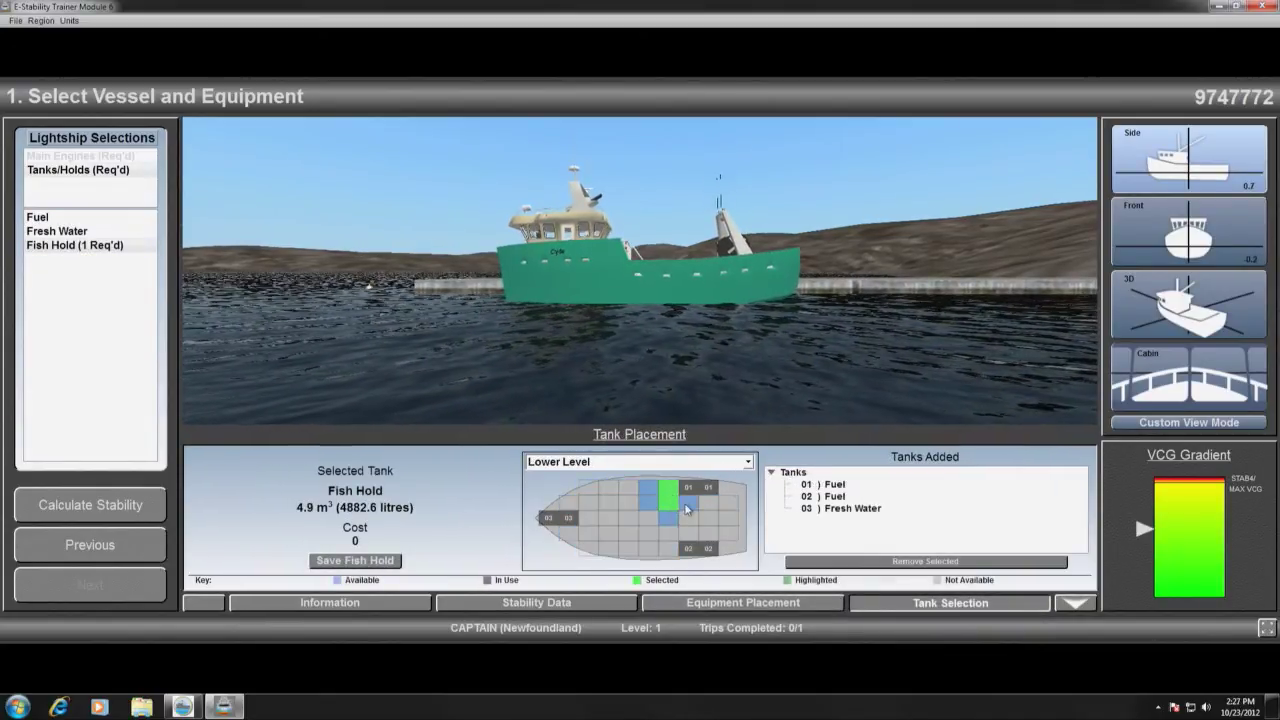
pyautogui.click(687, 507)
pyautogui.click(708, 505)
pyautogui.click(728, 505)
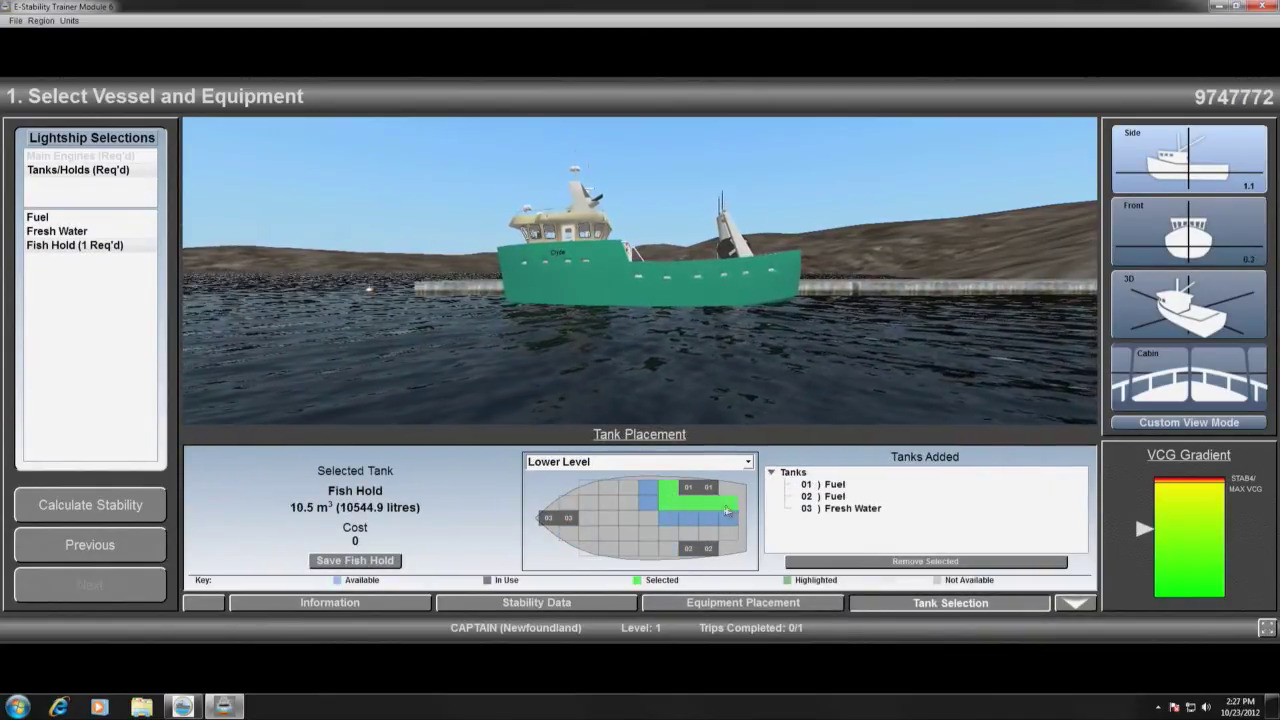
pyautogui.click(413, 560)
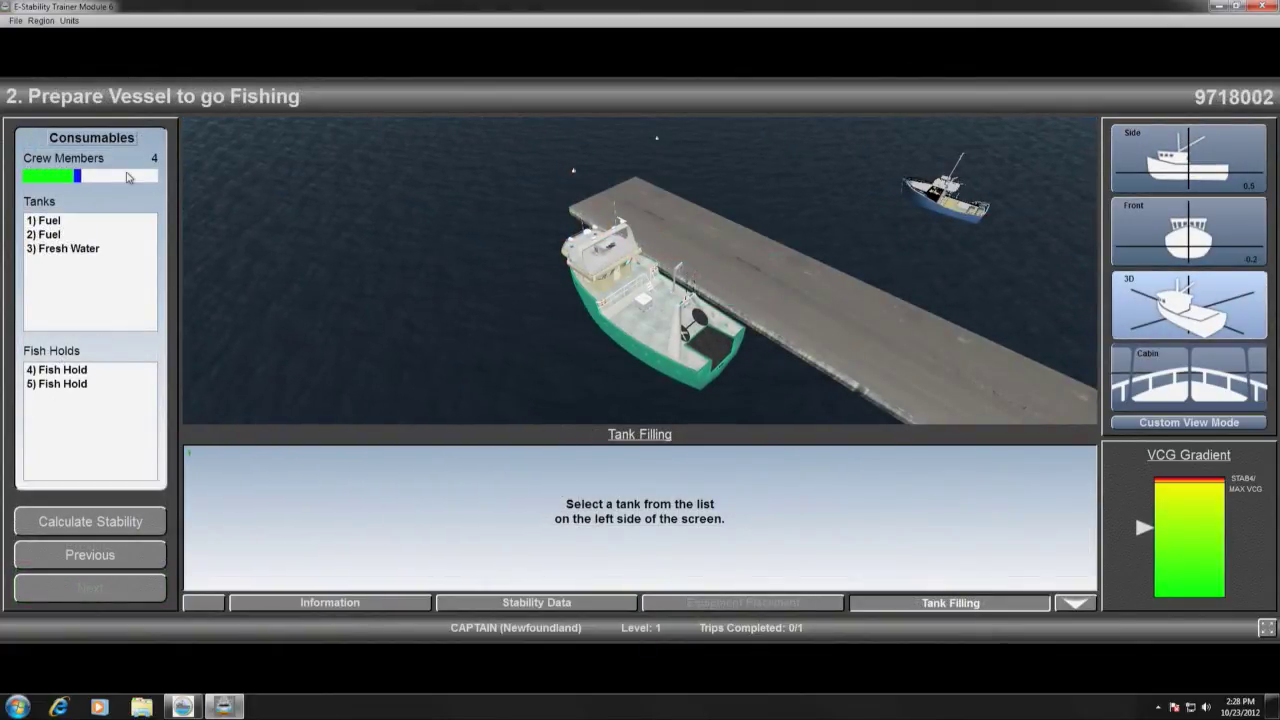
# Step: Fill fuel tank 1 to 100% and buy Crab Pots and a Trap Hauler
pyautogui.click(50, 222)
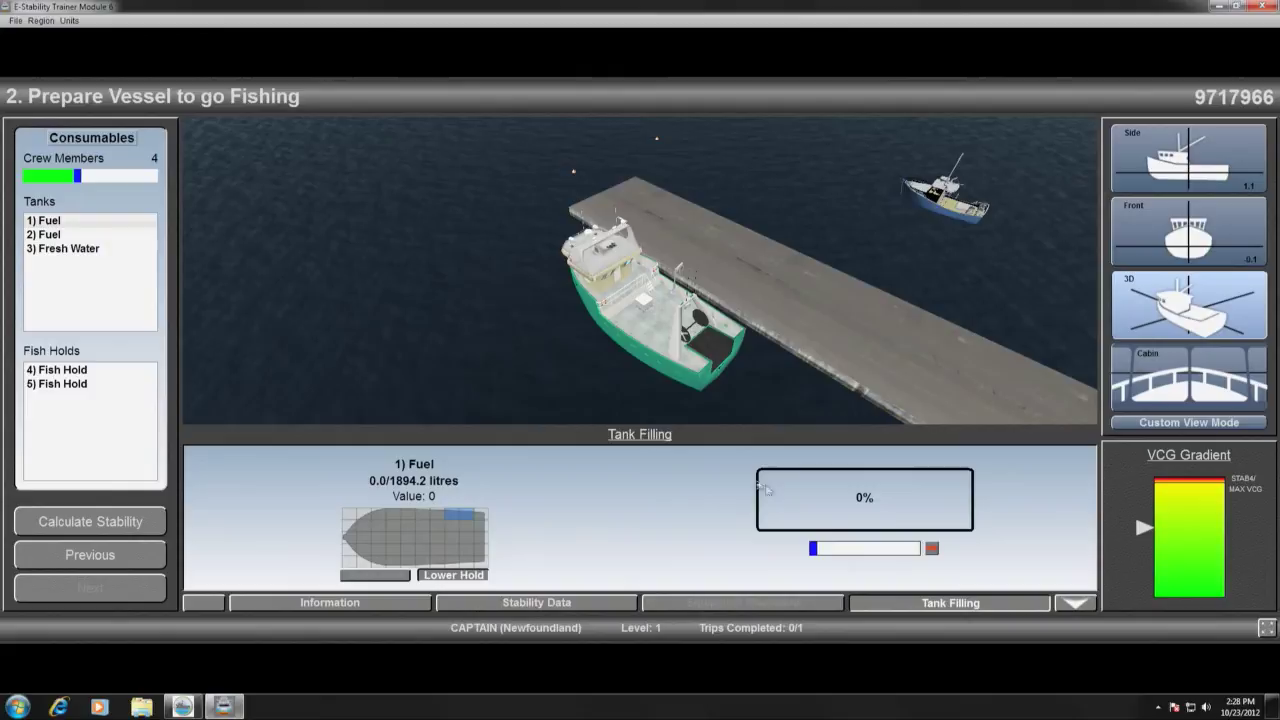
pyautogui.click(930, 550)
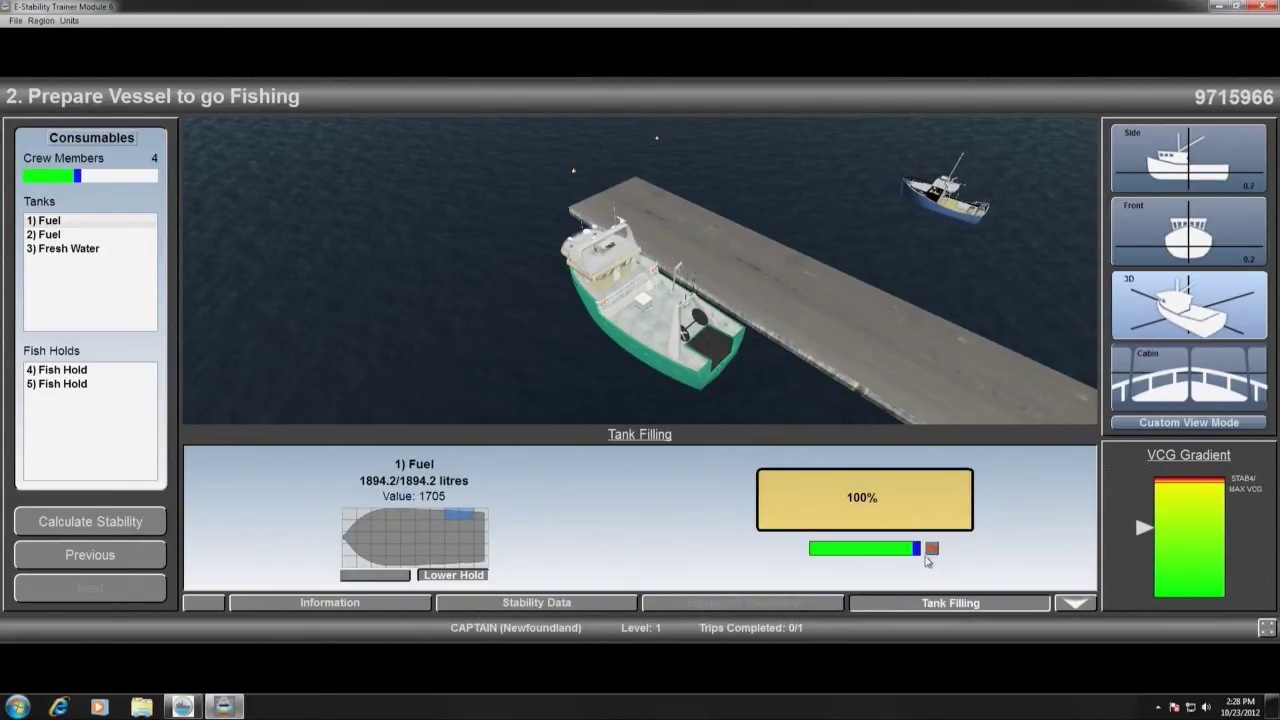
pyautogui.click(743, 602)
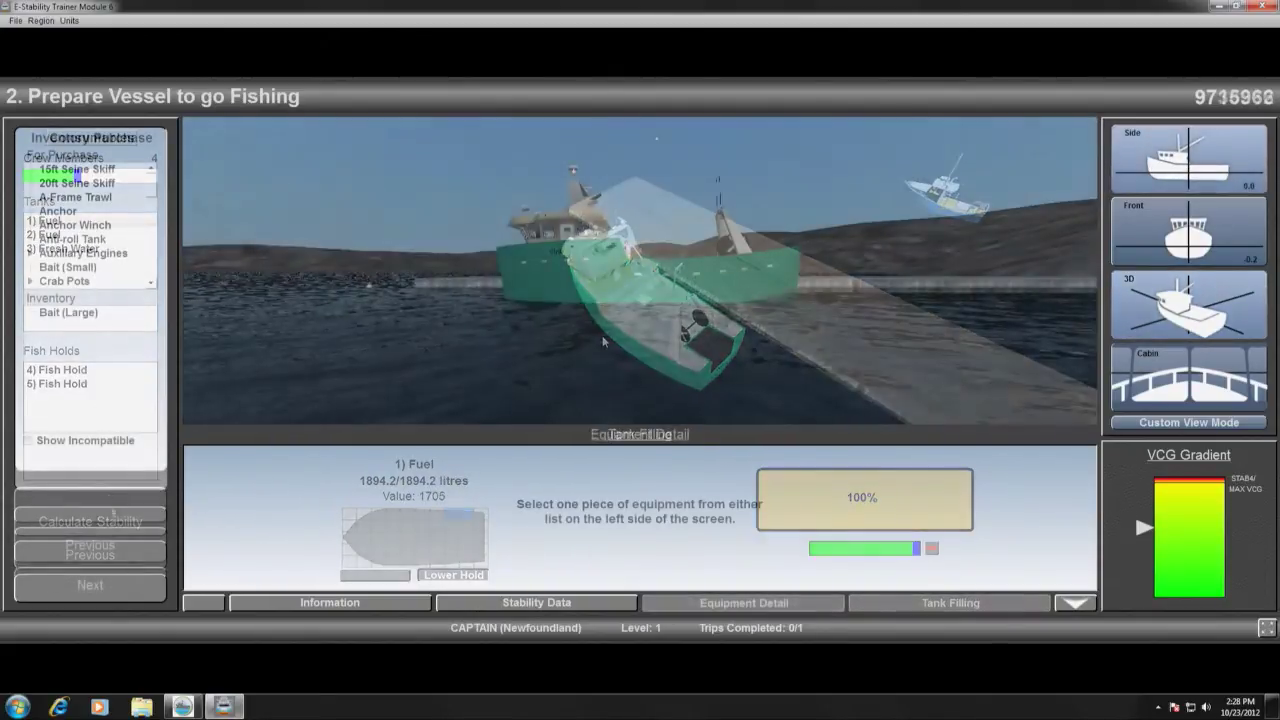
pyautogui.click(81, 284)
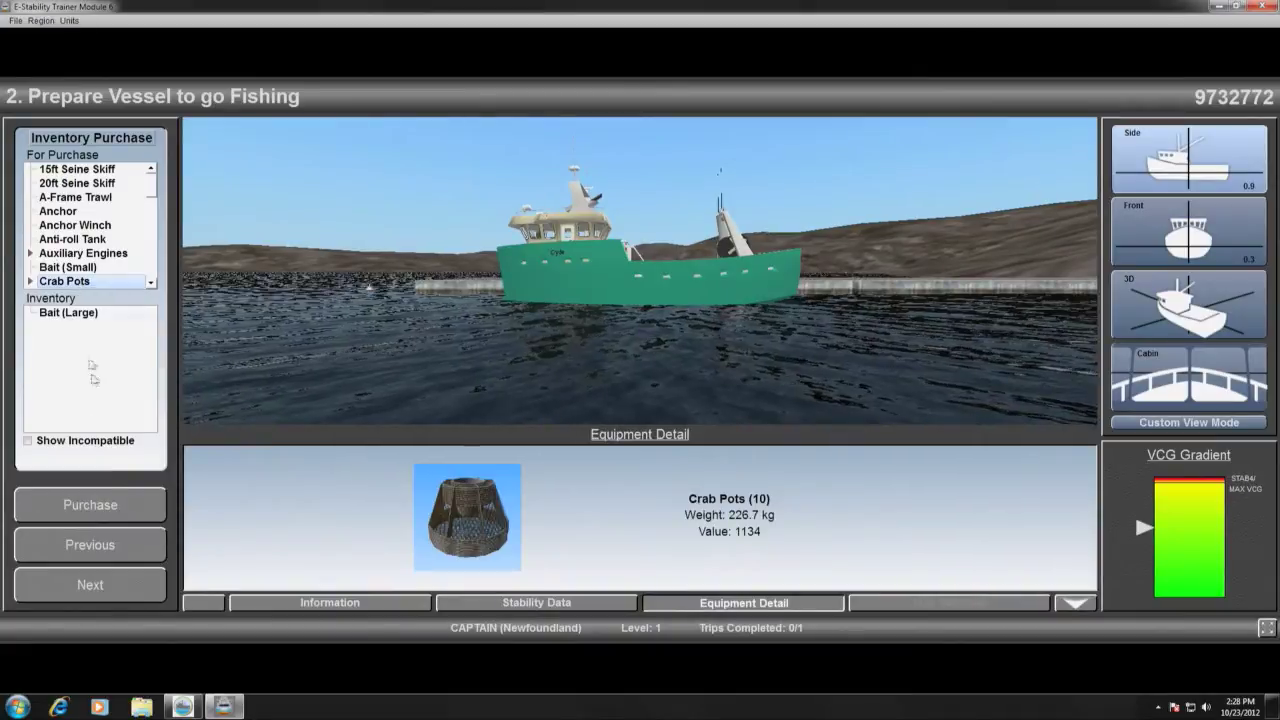
pyautogui.click(99, 500)
pyautogui.scroll(-8, 152, 261)
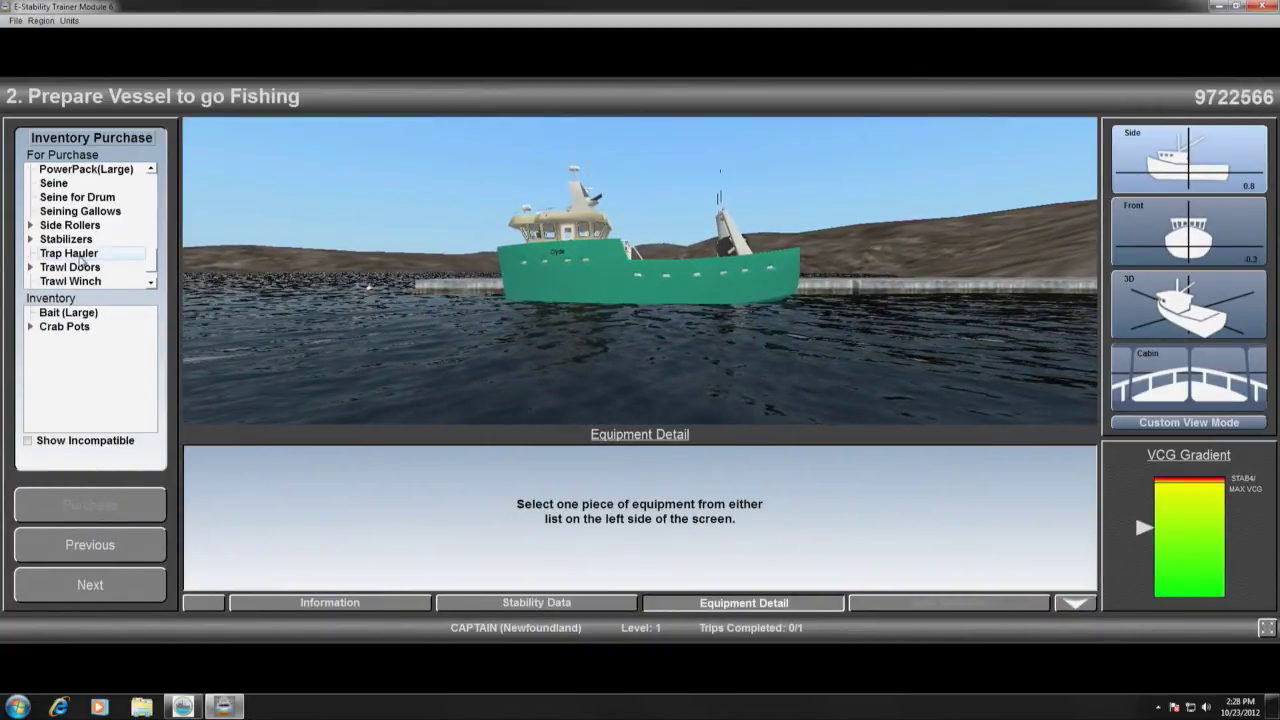
pyautogui.click(69, 256)
pyautogui.click(81, 512)
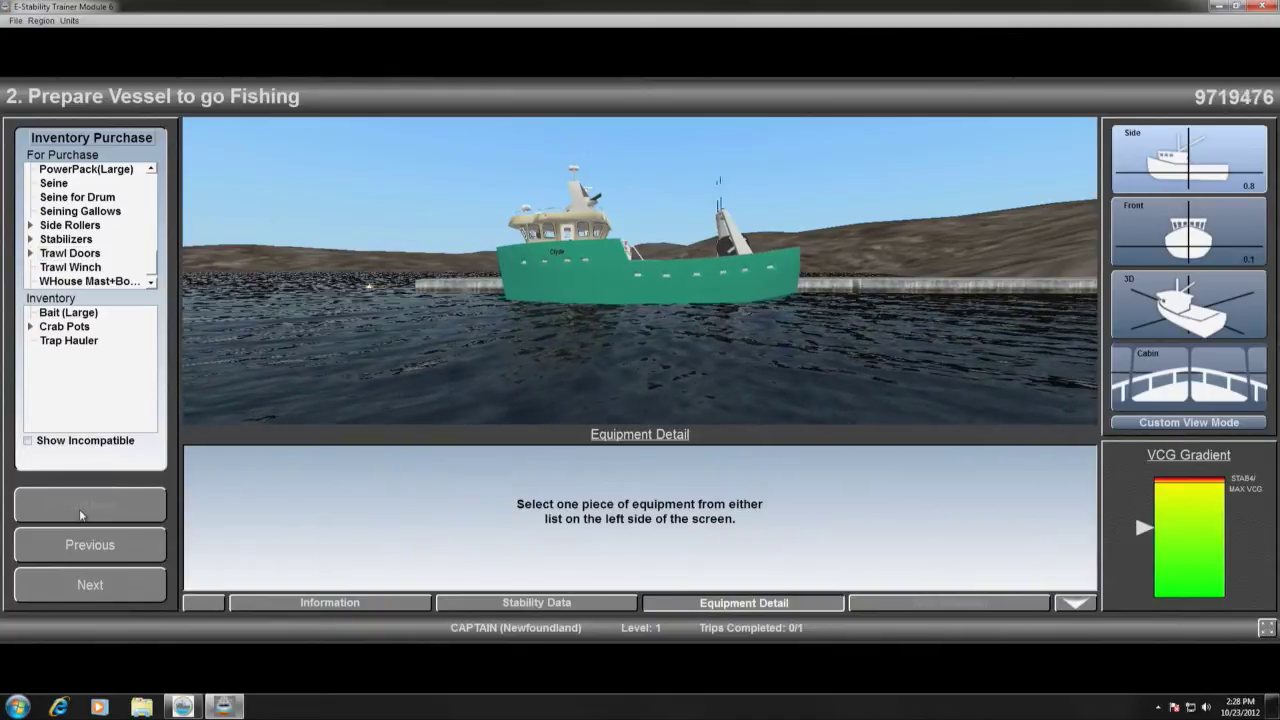
pyautogui.click(83, 594)
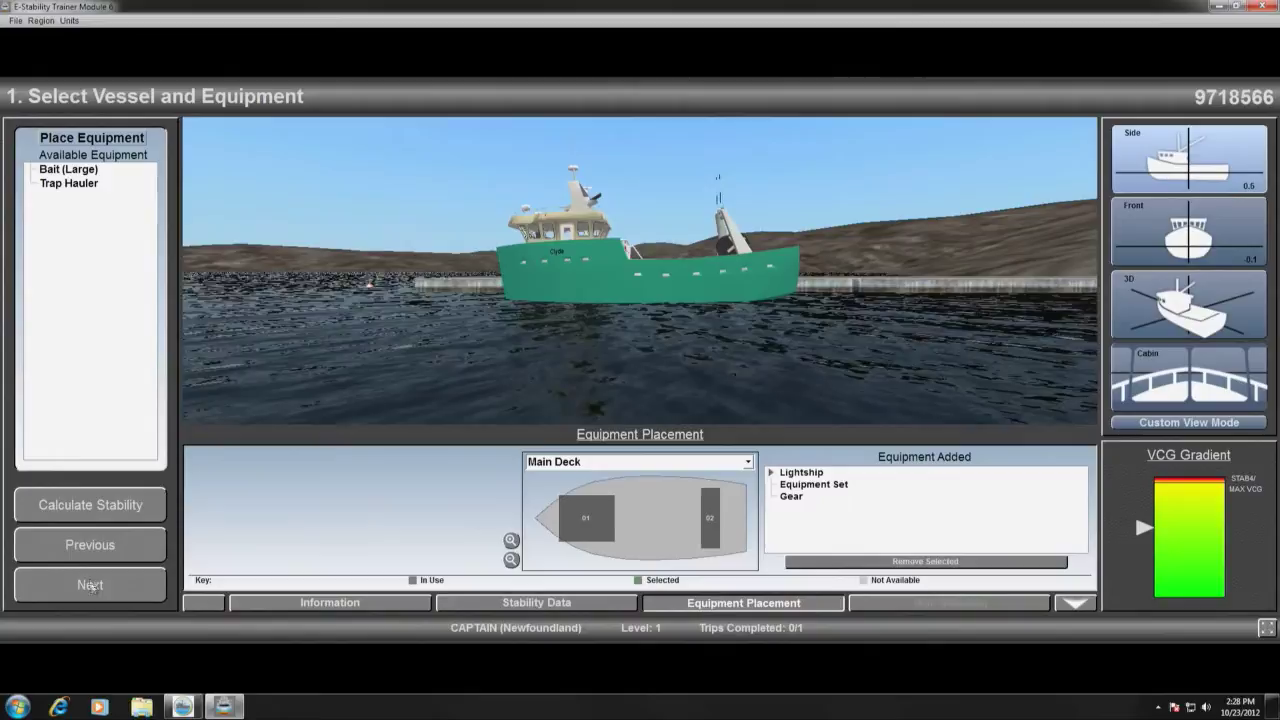
# Step: Place the large bait box and sets of 50 crab pots on the main deck
pyautogui.click(68, 169)
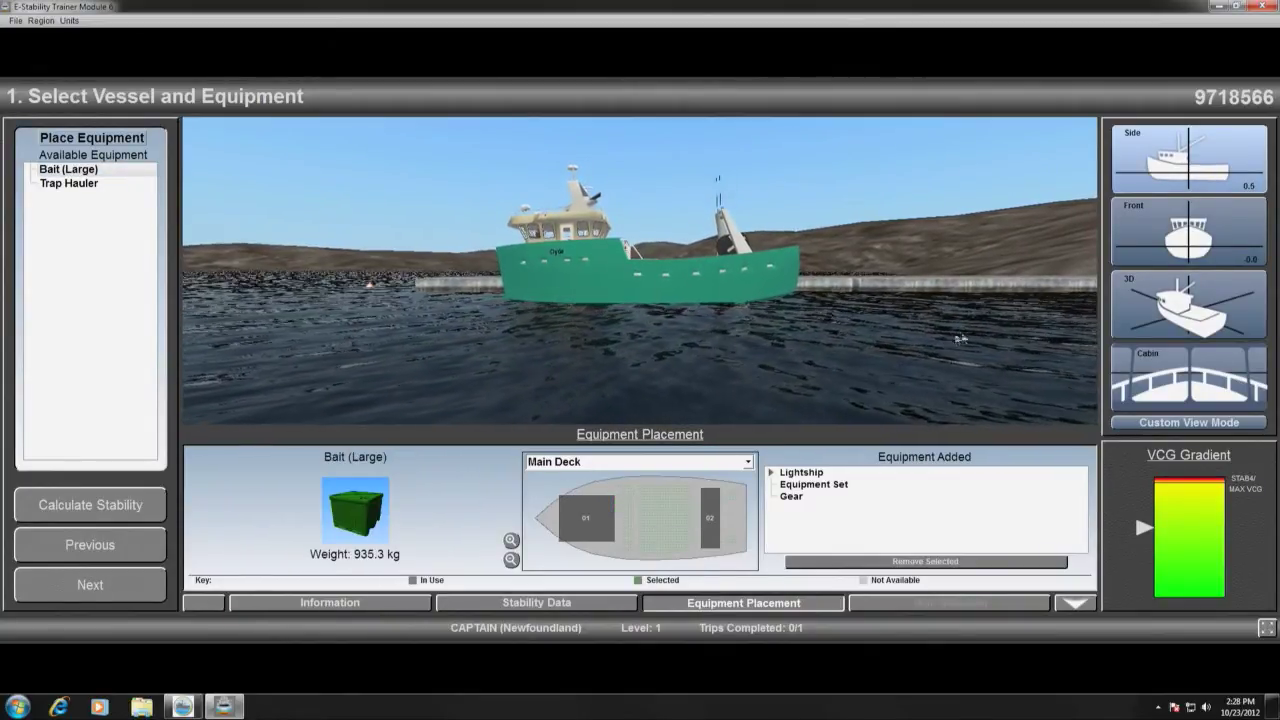
pyautogui.click(650, 517)
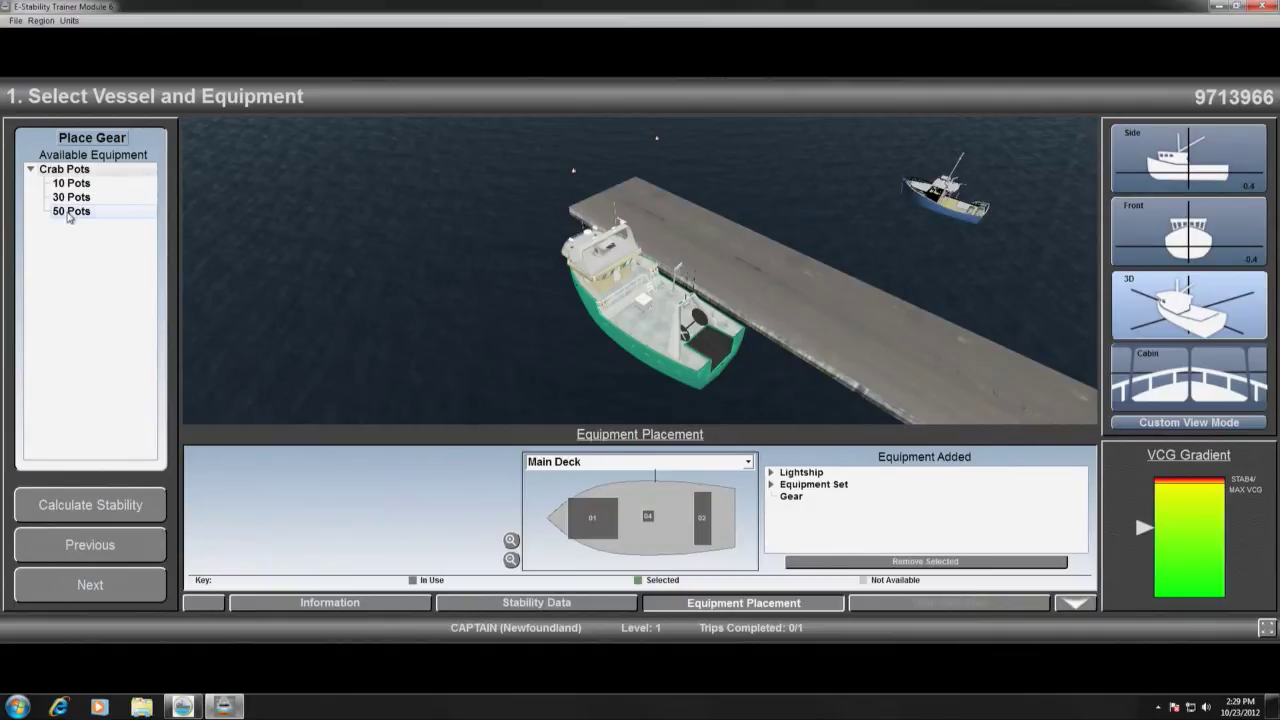
pyautogui.click(69, 212)
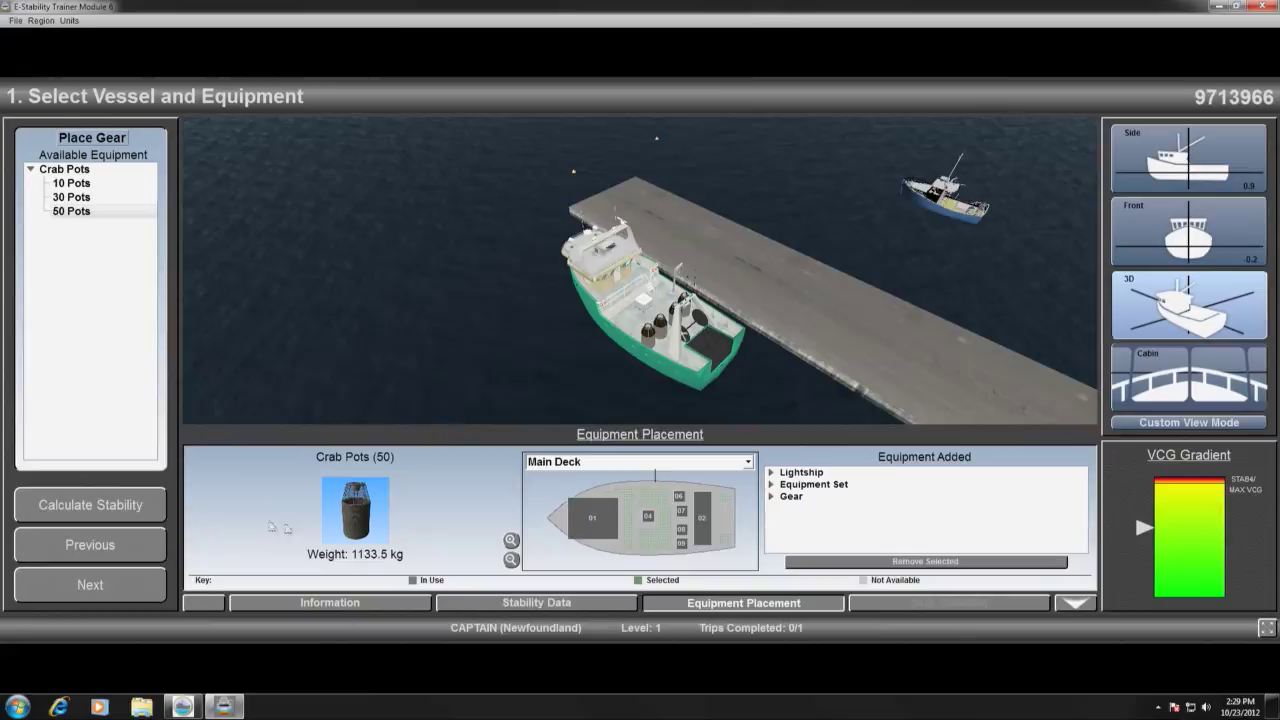
pyautogui.click(95, 588)
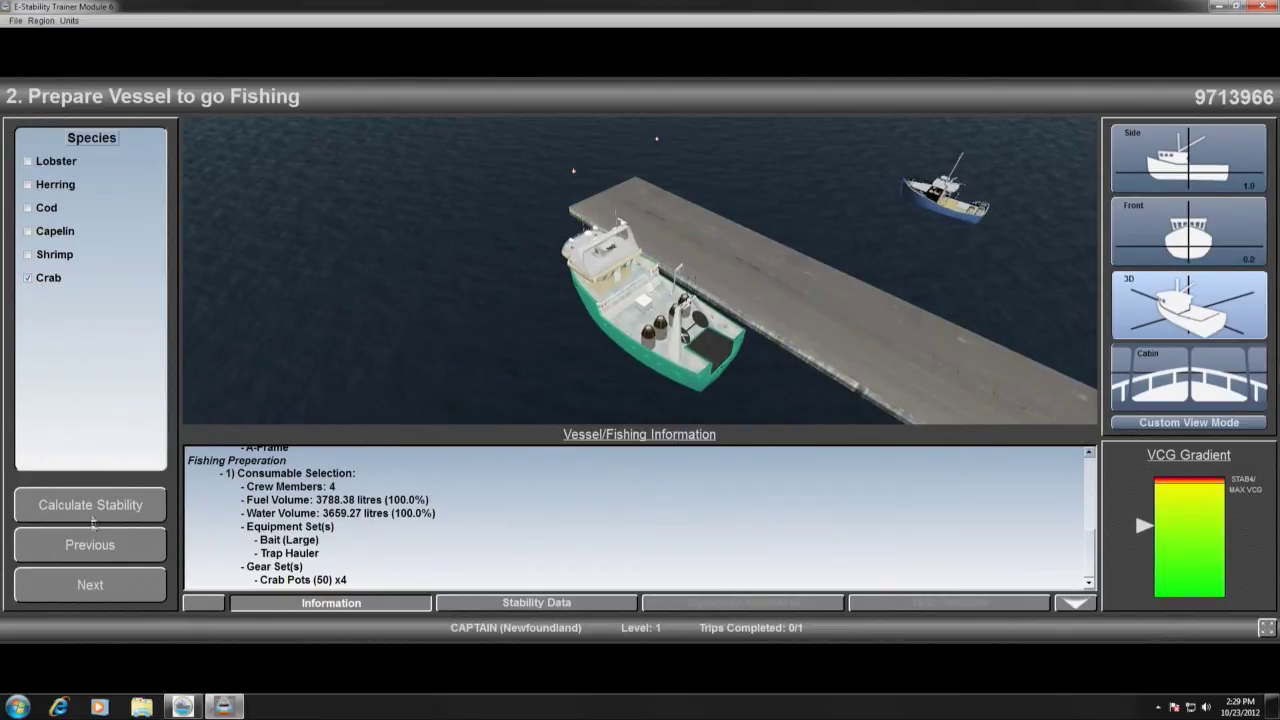
# Step: Open Location Selection and choose Location A, a 108.4 km crab ground, at 6.2 knots
pyautogui.click(88, 585)
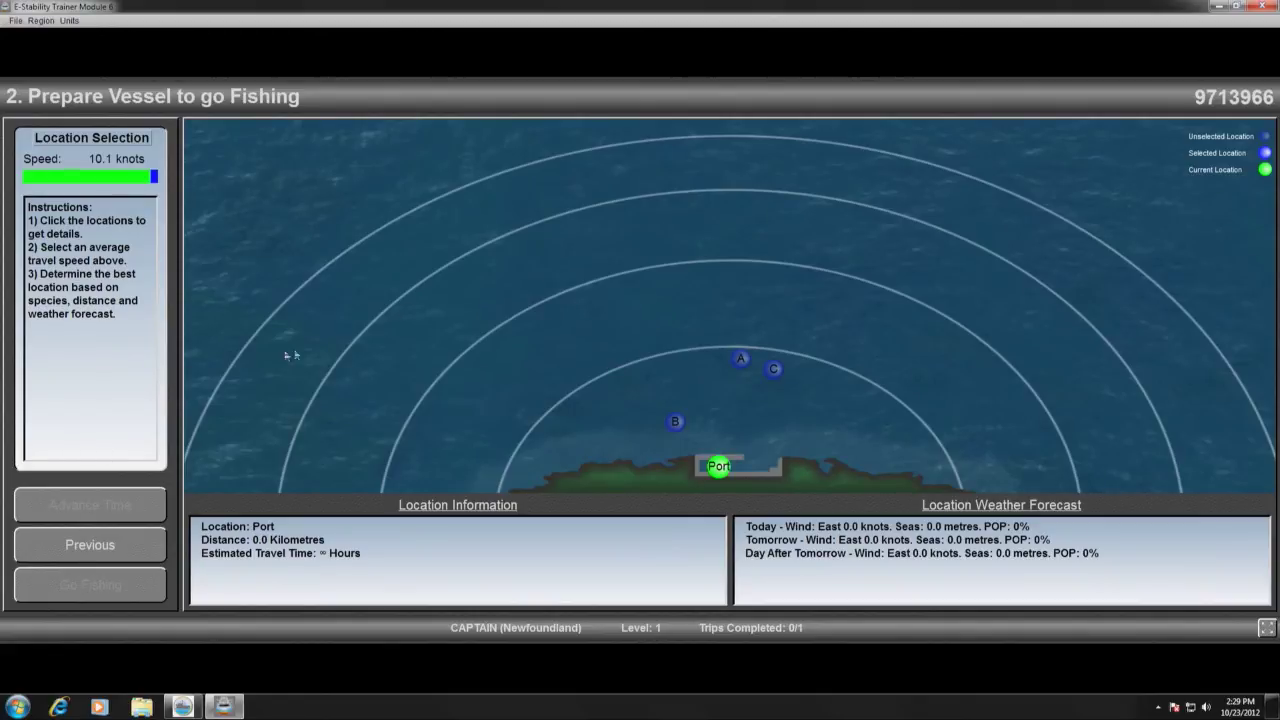
pyautogui.moveTo(740, 360)
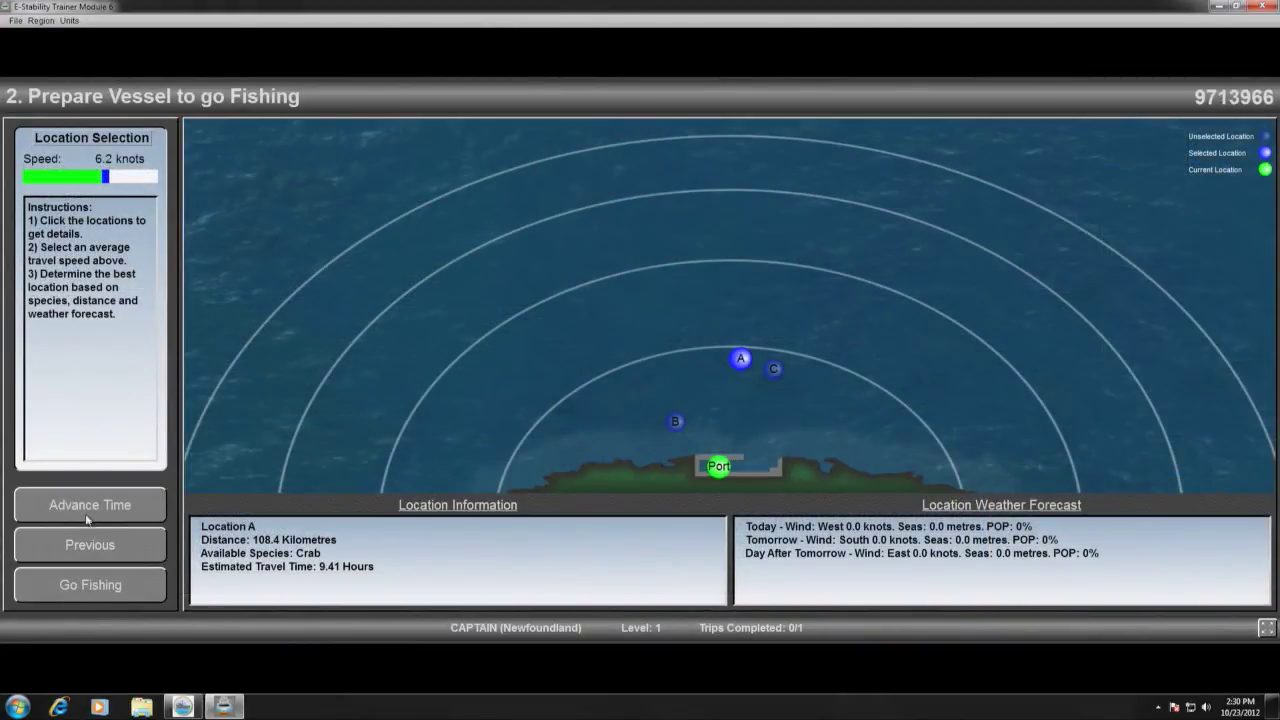
# Step: Go fishing, setting the crab pots and hauling the gear back aboard
pyautogui.click(93, 585)
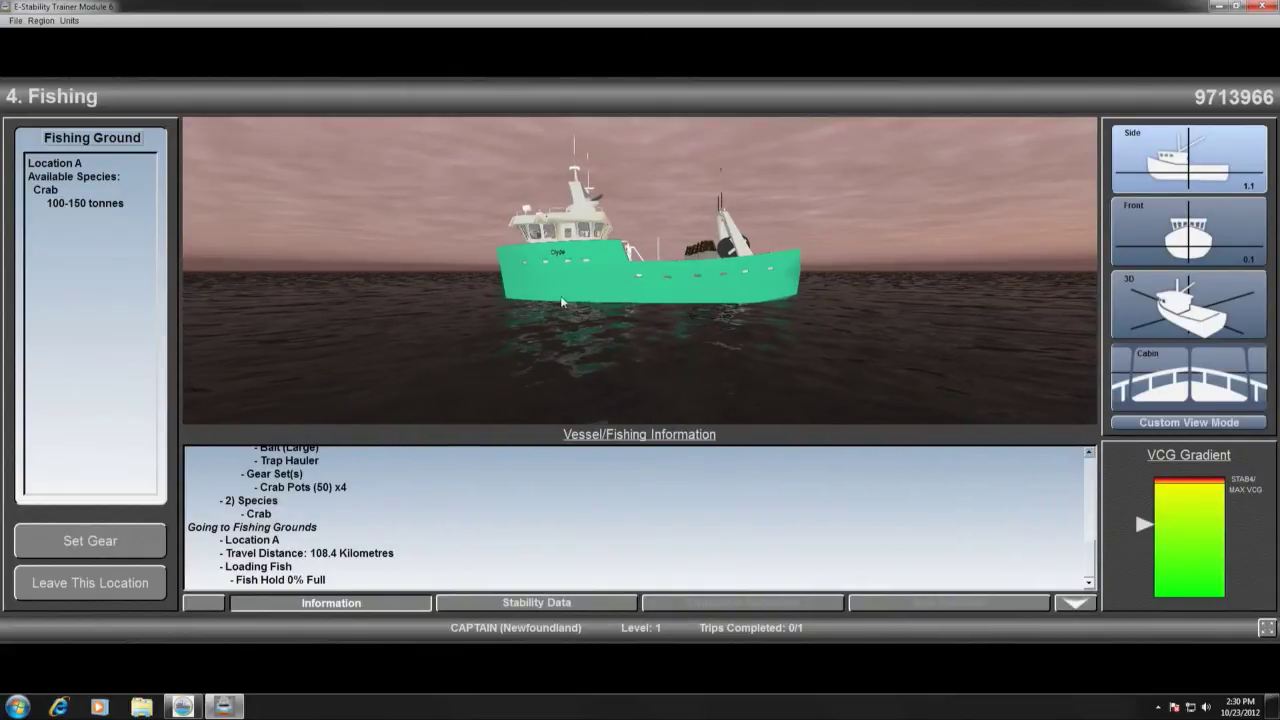
pyautogui.click(124, 540)
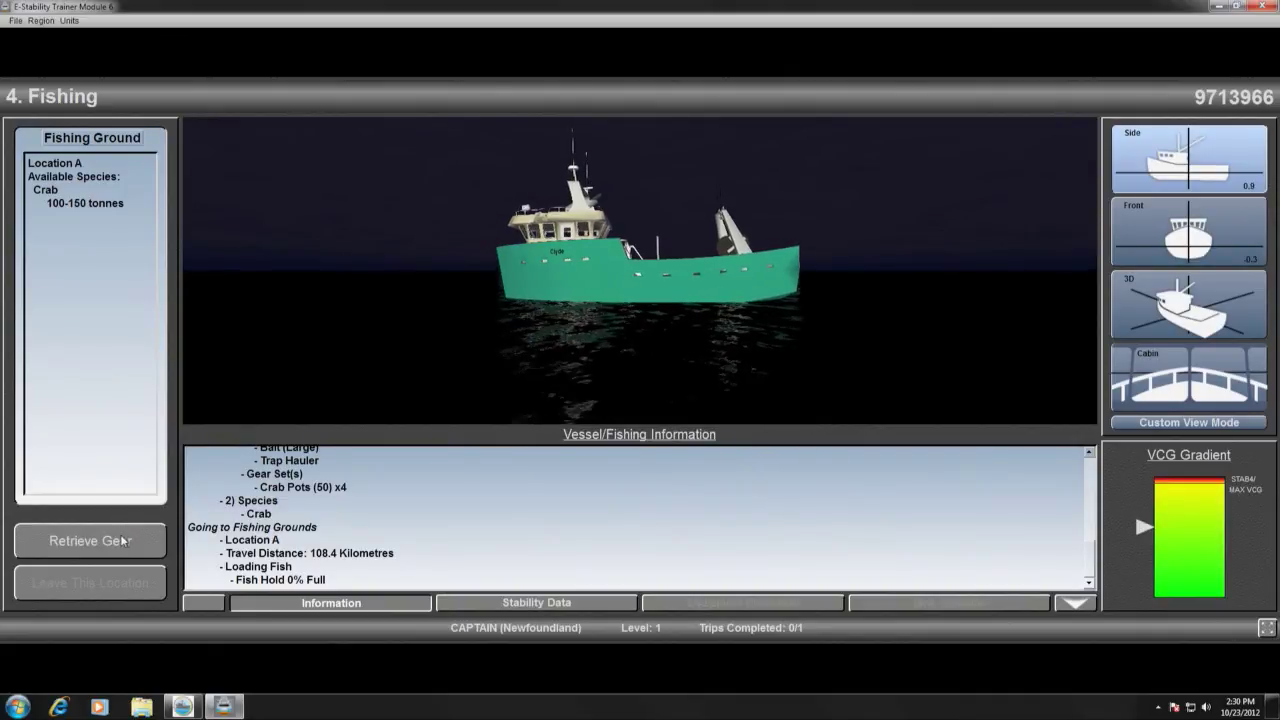
pyautogui.click(121, 540)
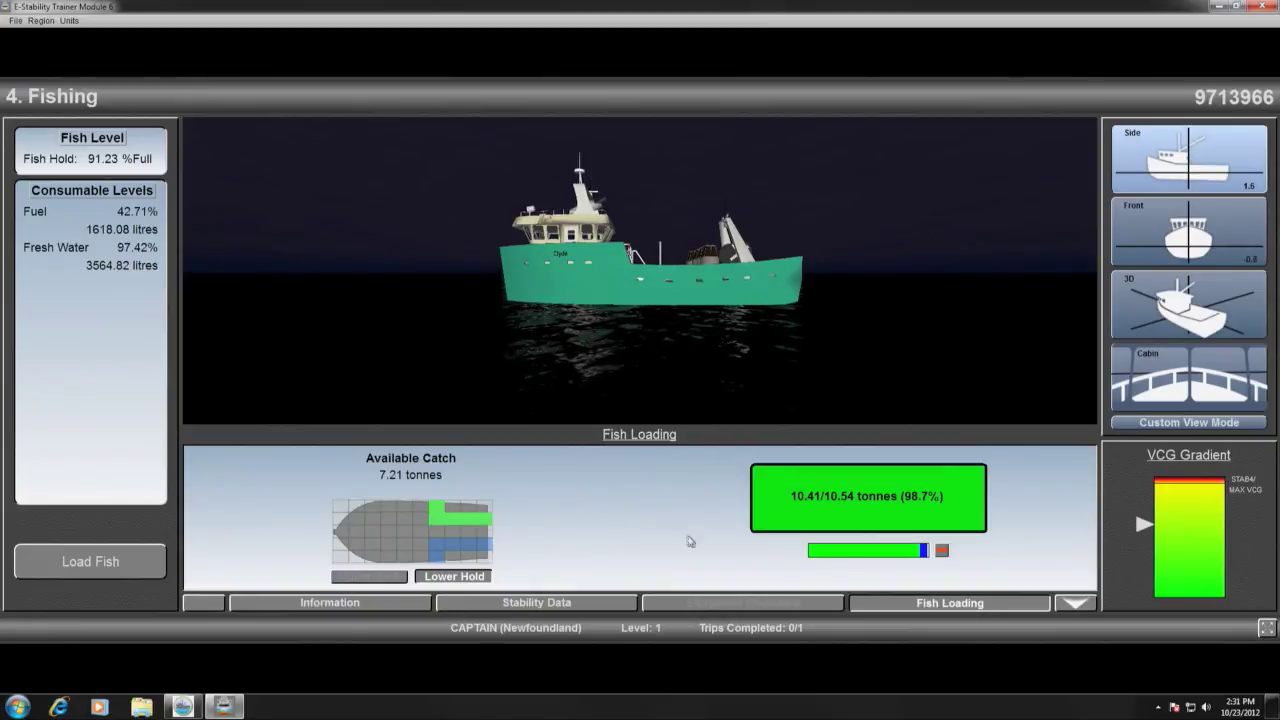
# Step: Load the catch to fill the fish hold to 100%, check the stability data and GZ curve, then leave for Port
pyautogui.click(941, 550)
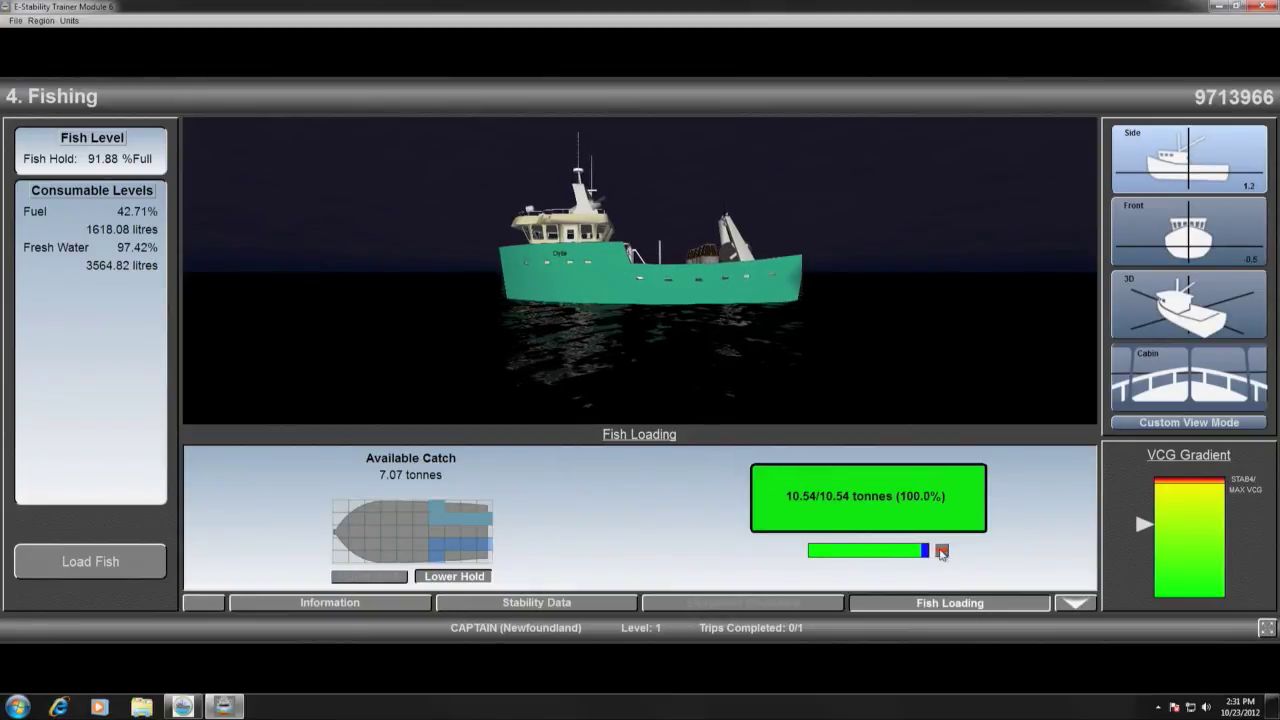
pyautogui.click(437, 545)
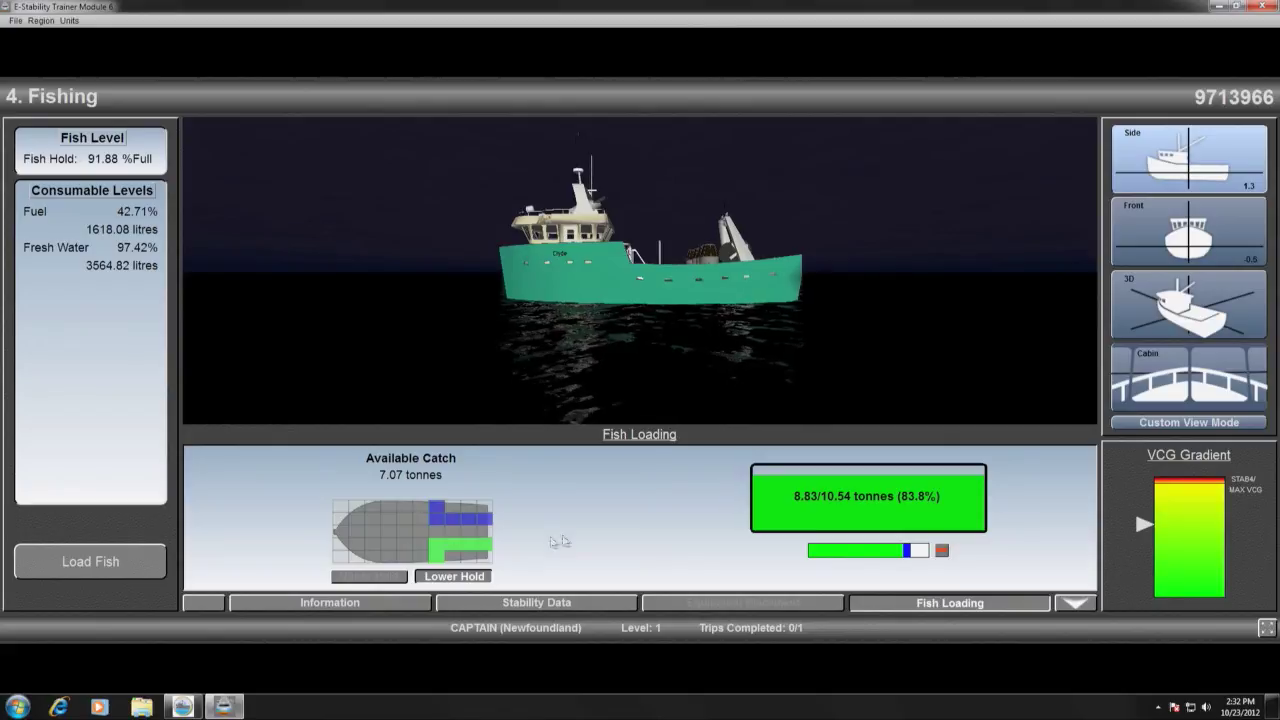
pyautogui.click(941, 550)
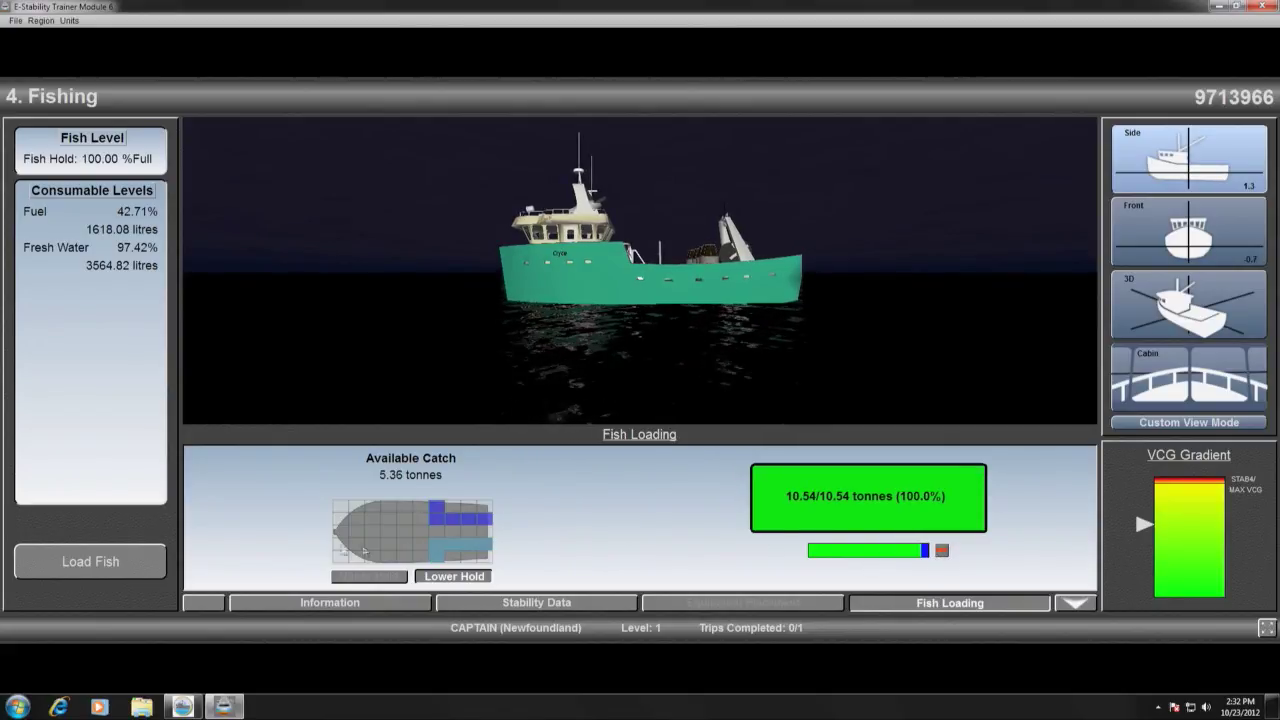
pyautogui.click(92, 562)
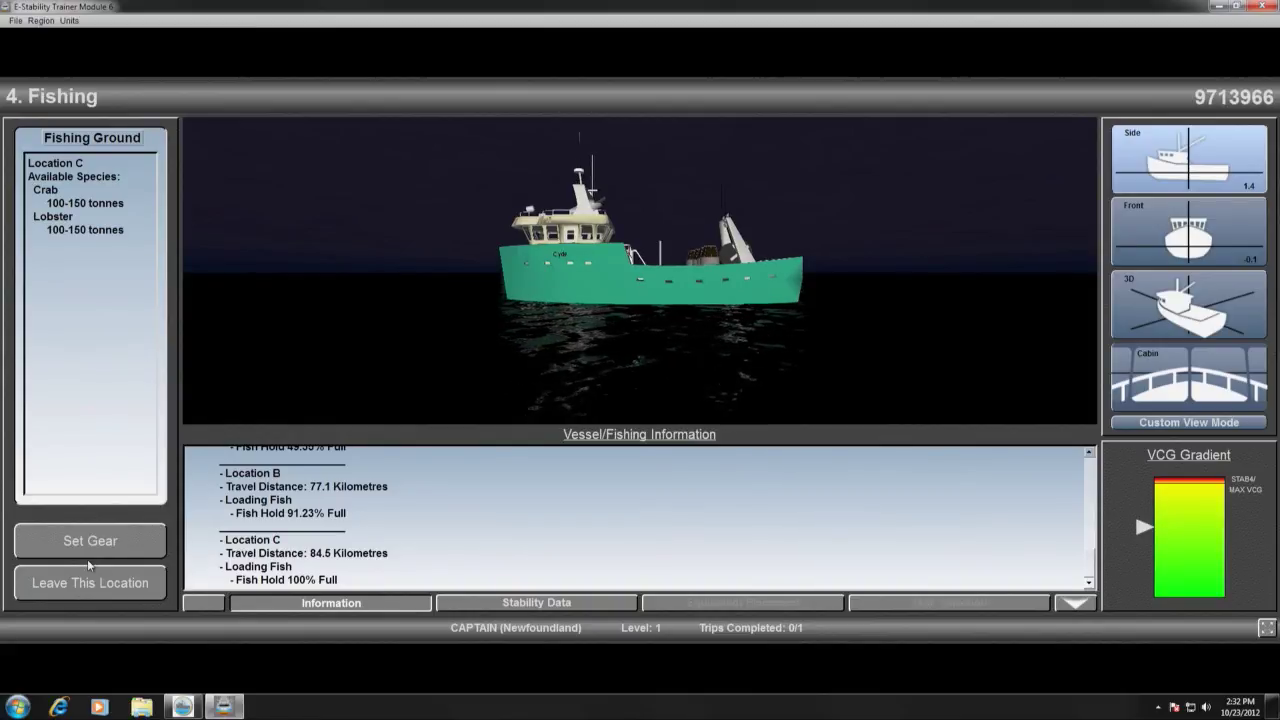
pyautogui.click(510, 603)
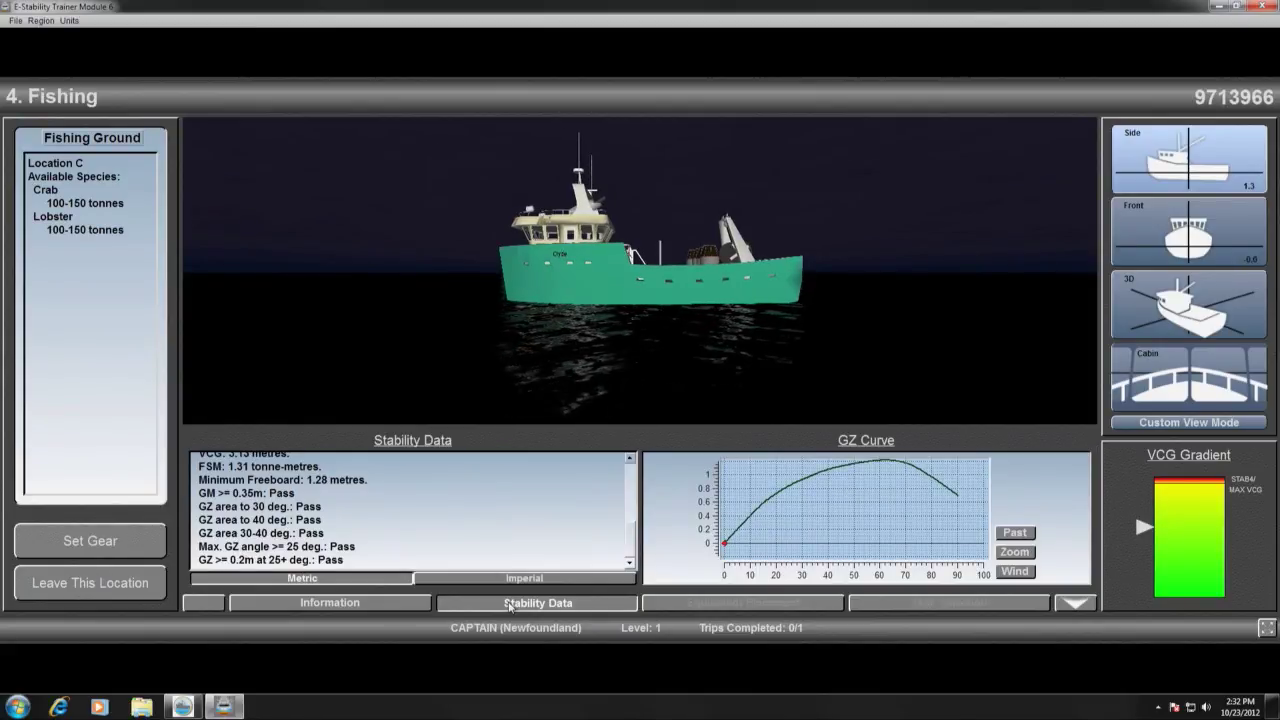
pyautogui.click(137, 584)
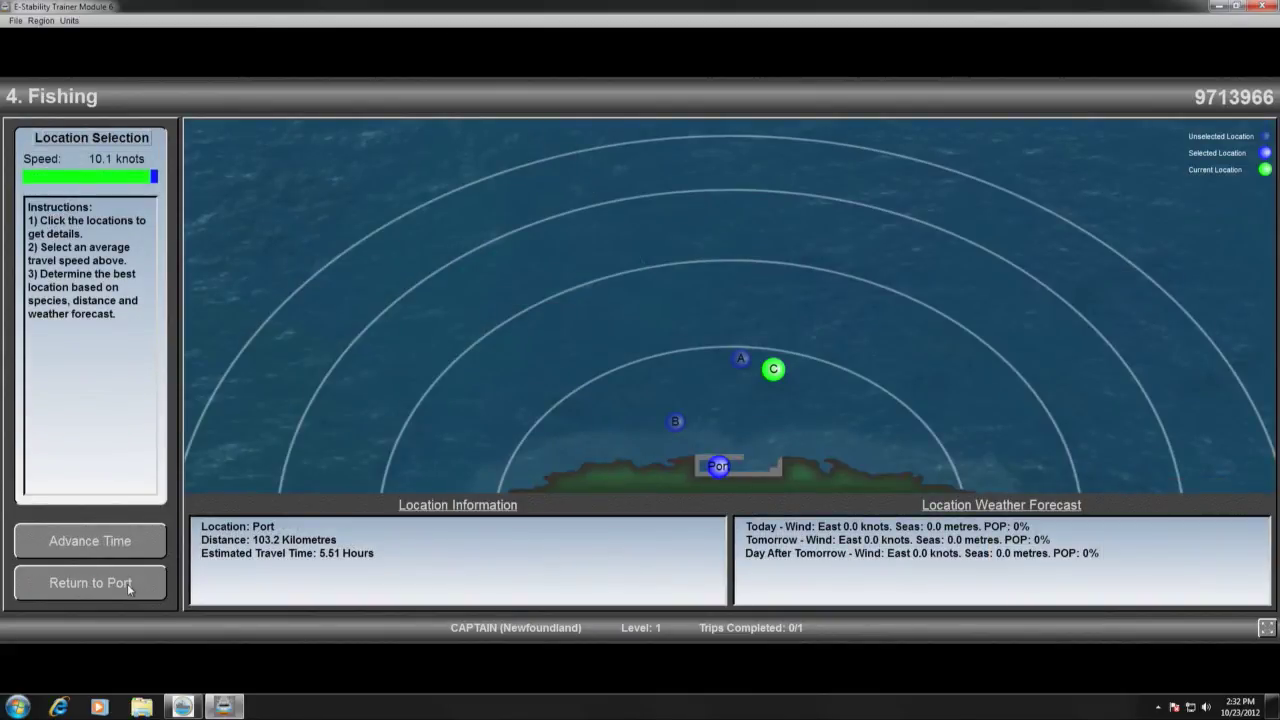
# Step: Sail Clyde back to port to complete trip 1/1 with the hold still 100% full
pyautogui.click(127, 583)
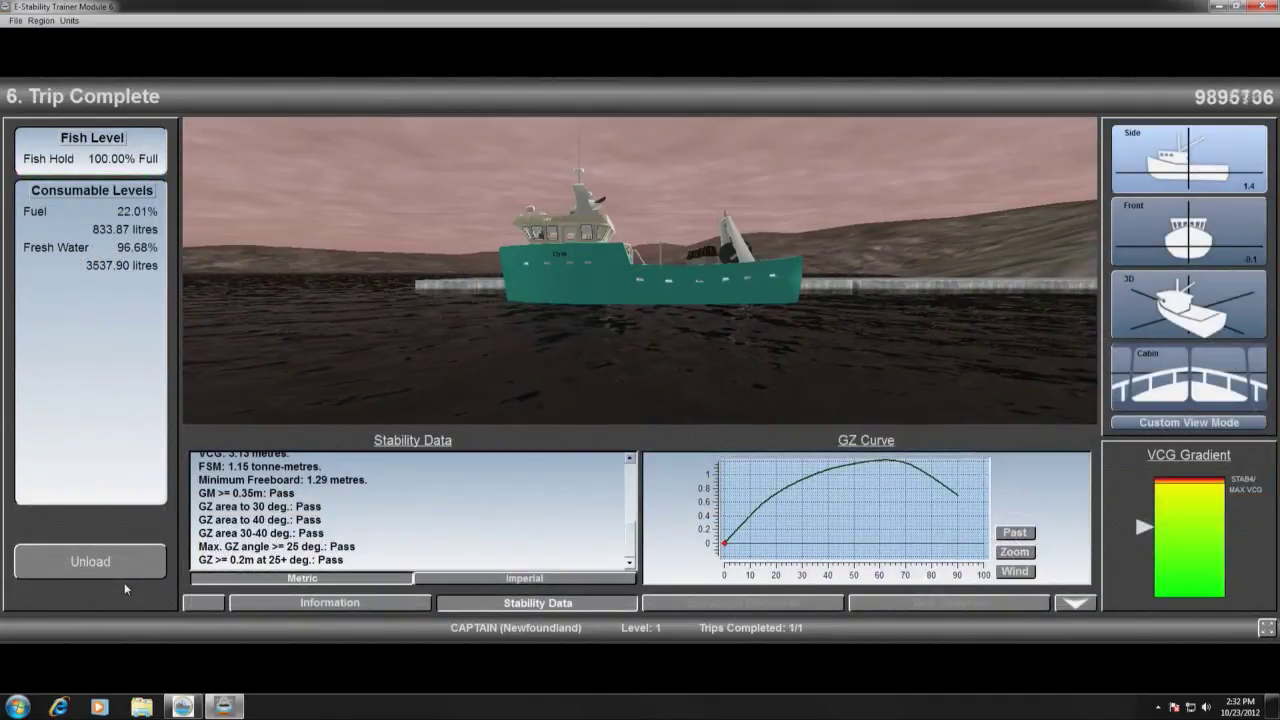